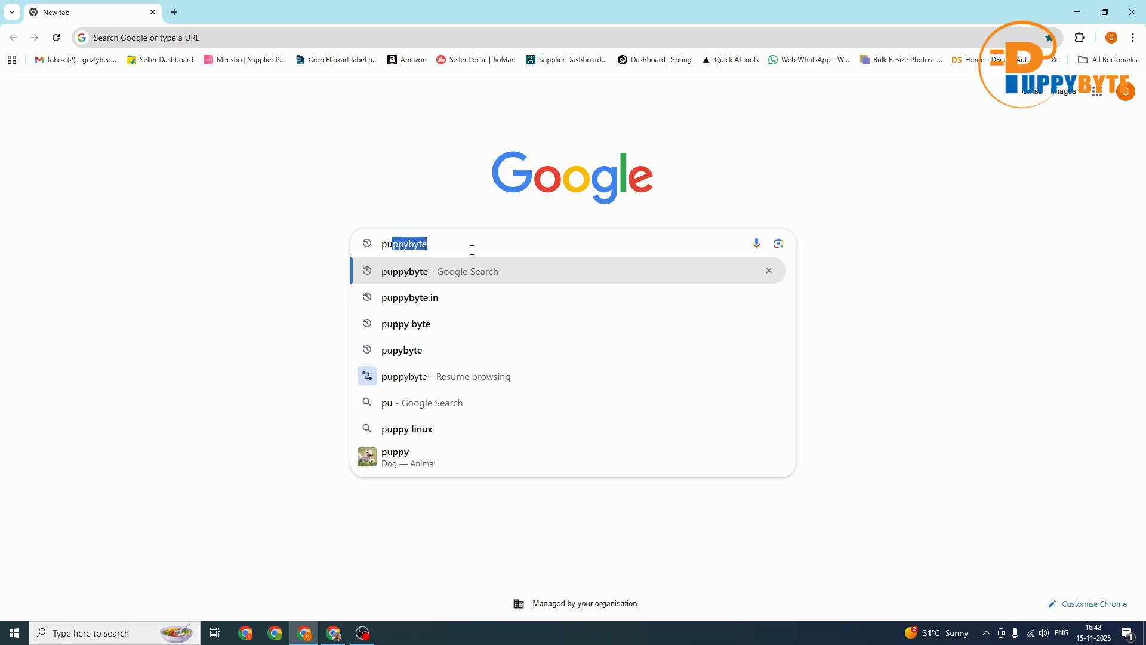
- Search the web for puppybyte, open its official site and download the driver for the 9124D printer
key(Return)
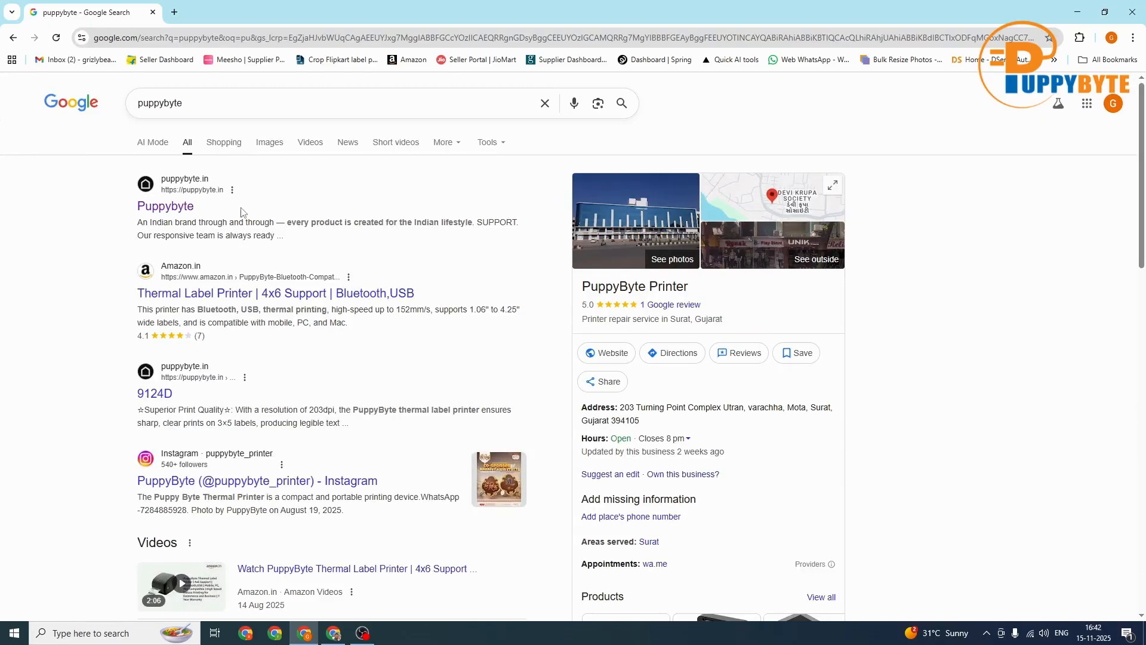
click(175, 209)
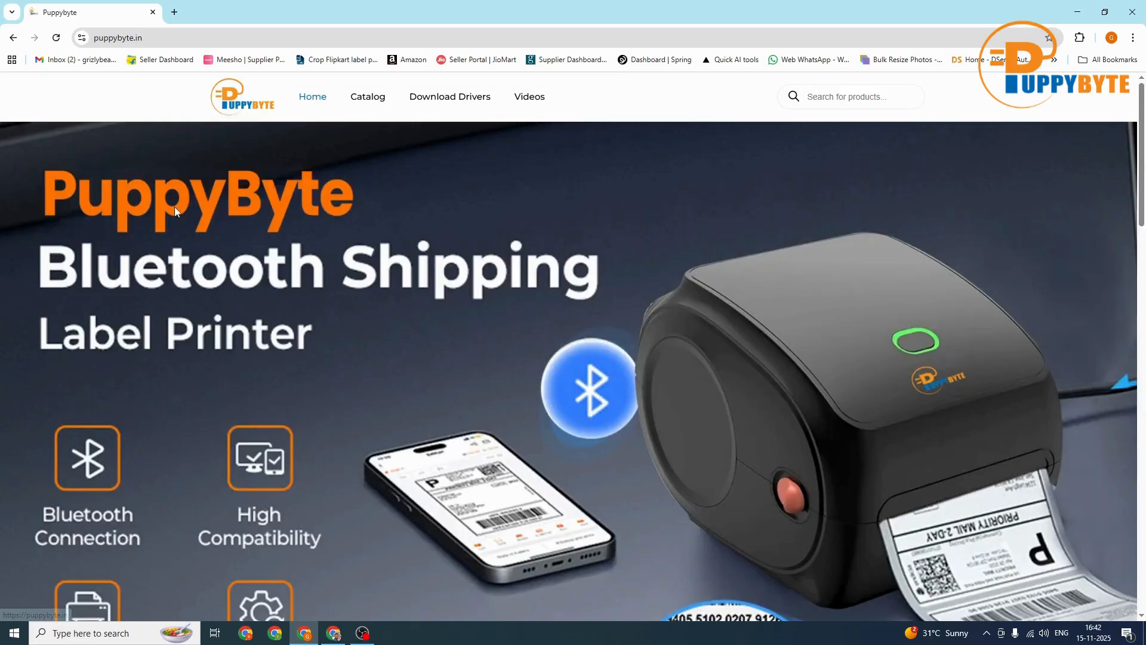
click(444, 102)
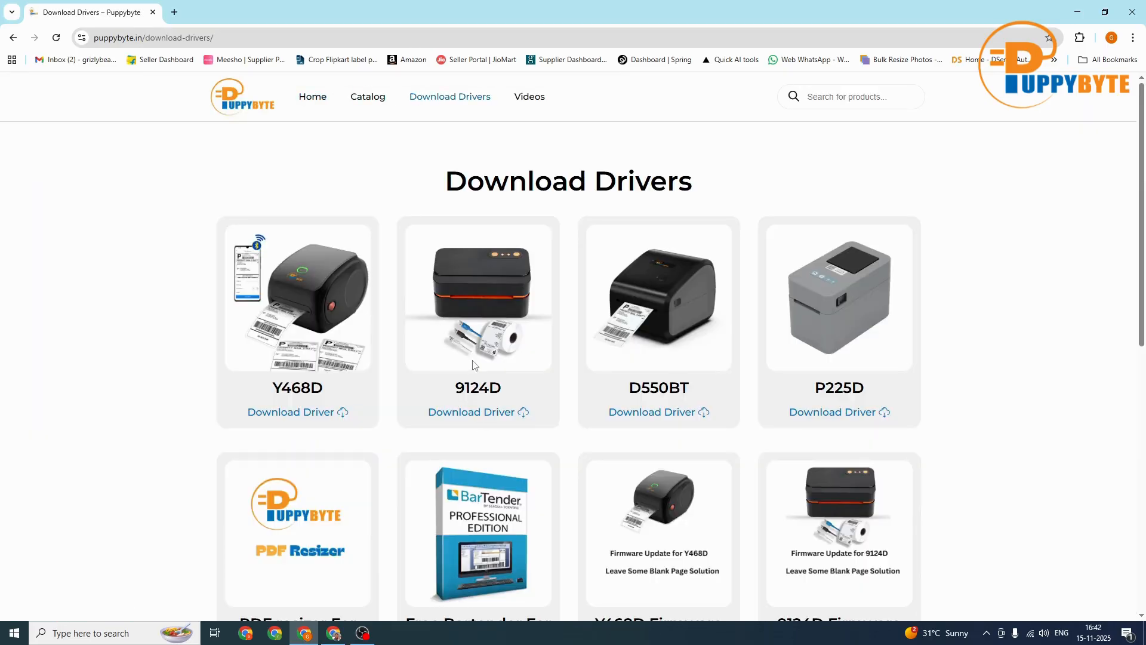
click(467, 417)
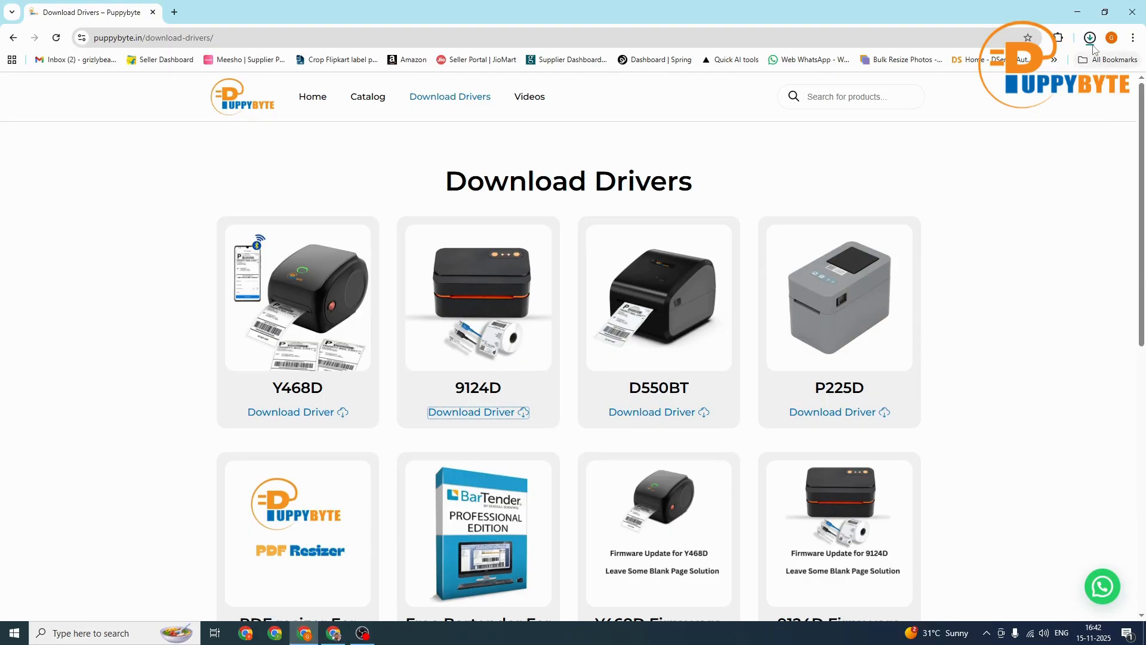
- Extract the downloaded 9124D archive into its own 9124D folder in Downloads and open that folder
click(1046, 90)
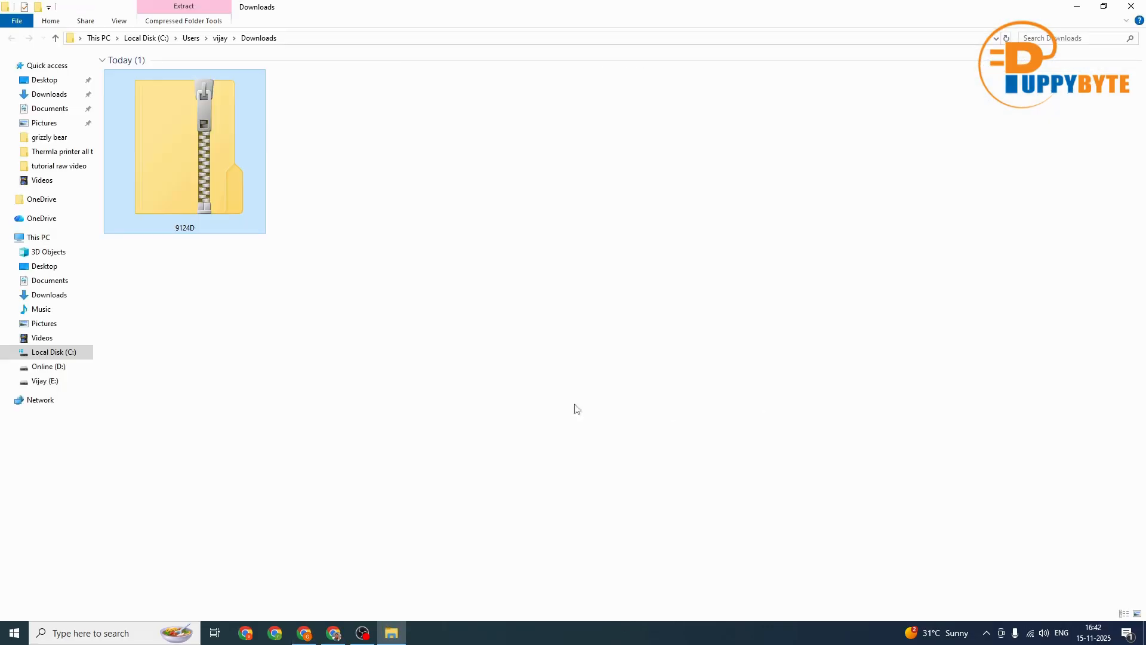
right_click(238, 174)
mouse_move(278, 231)
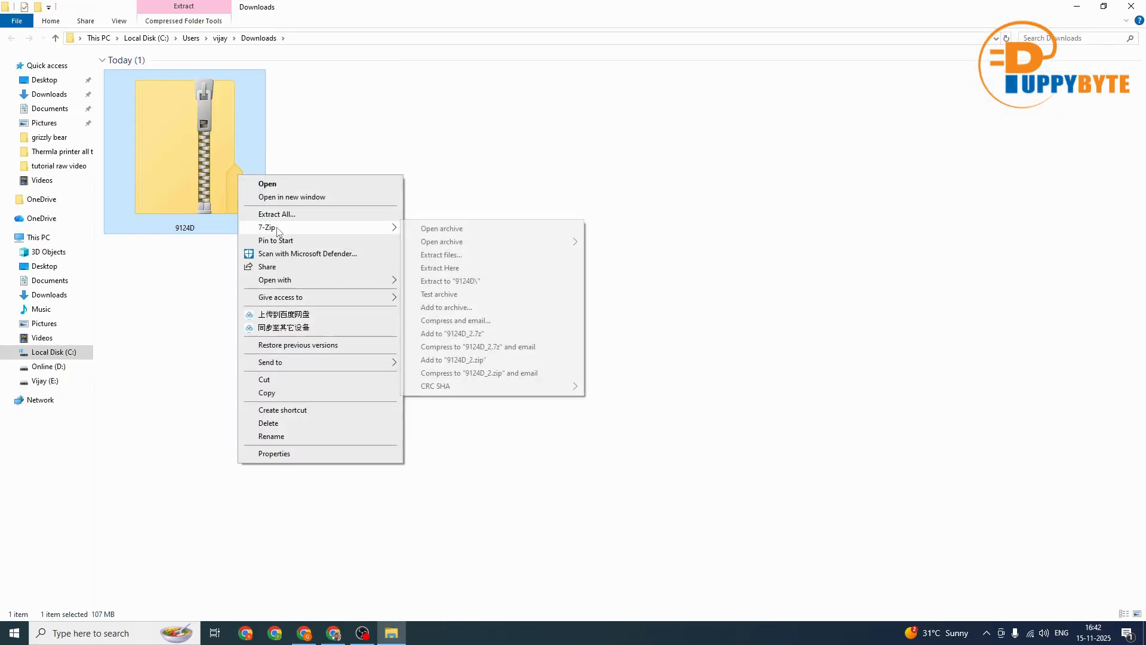
click(450, 280)
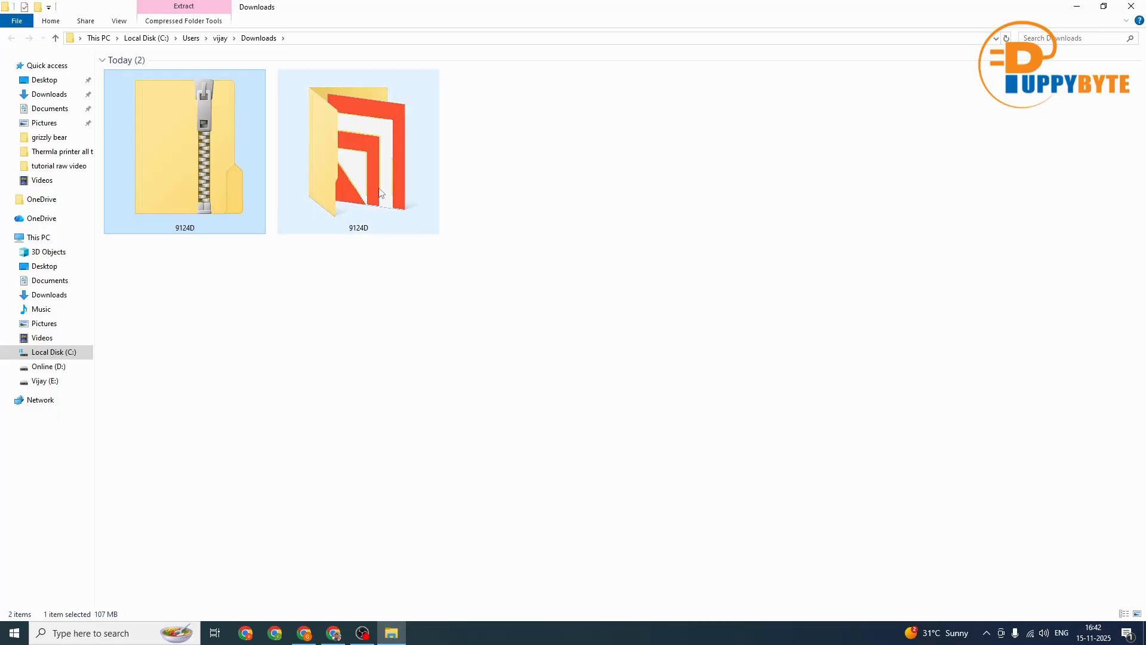
double_click(358, 153)
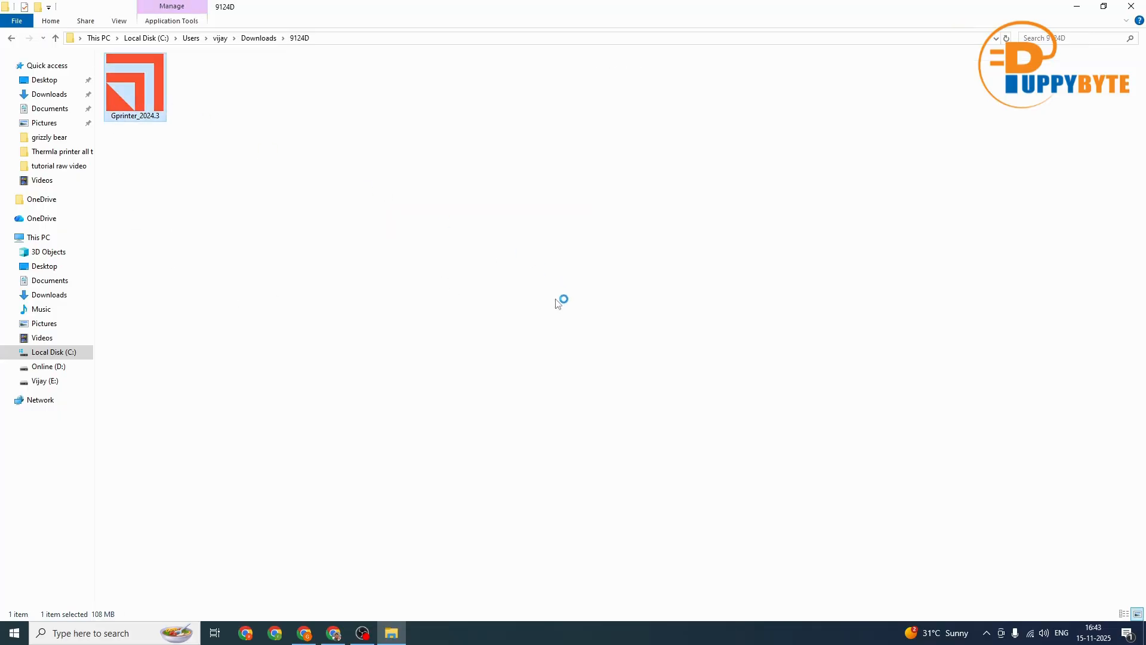
- Run the Gprinter_2024.3 installer, accept the license agreement and unpack the drivers with the Driver Wizard set to run after unpacking
click(499, 388)
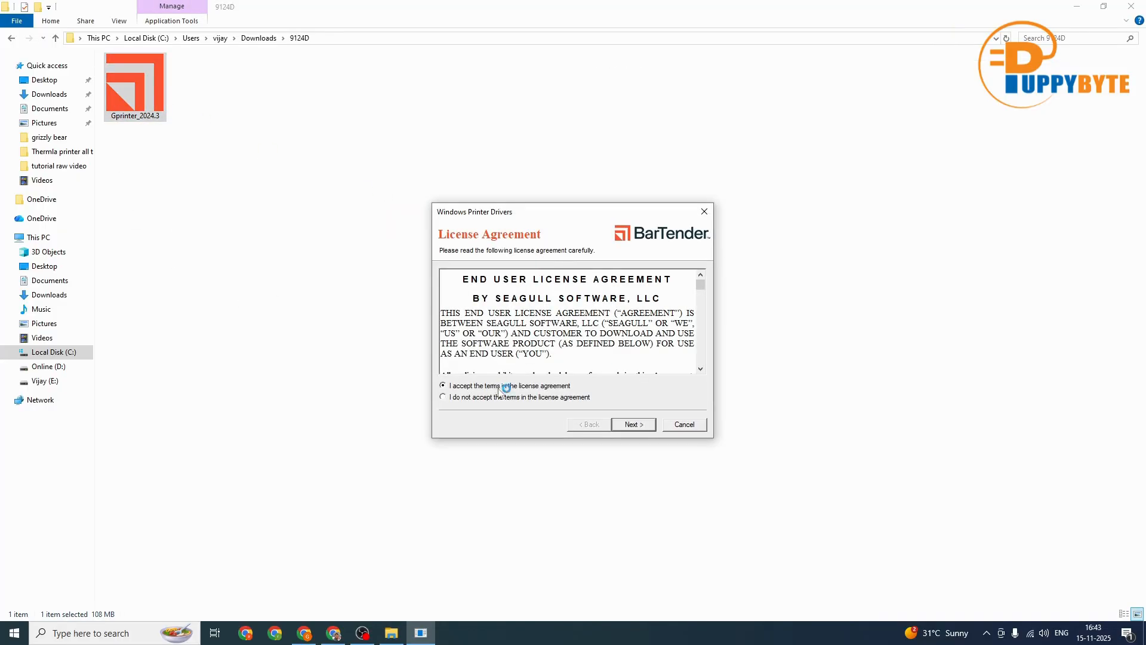
click(634, 424)
click(635, 425)
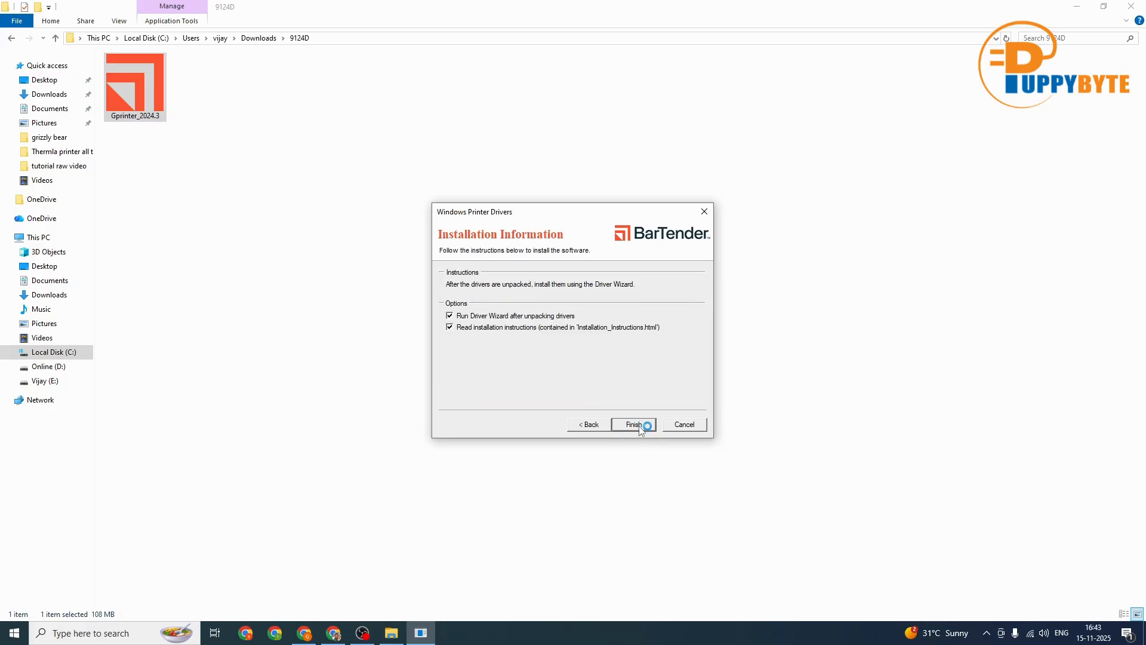
click(644, 425)
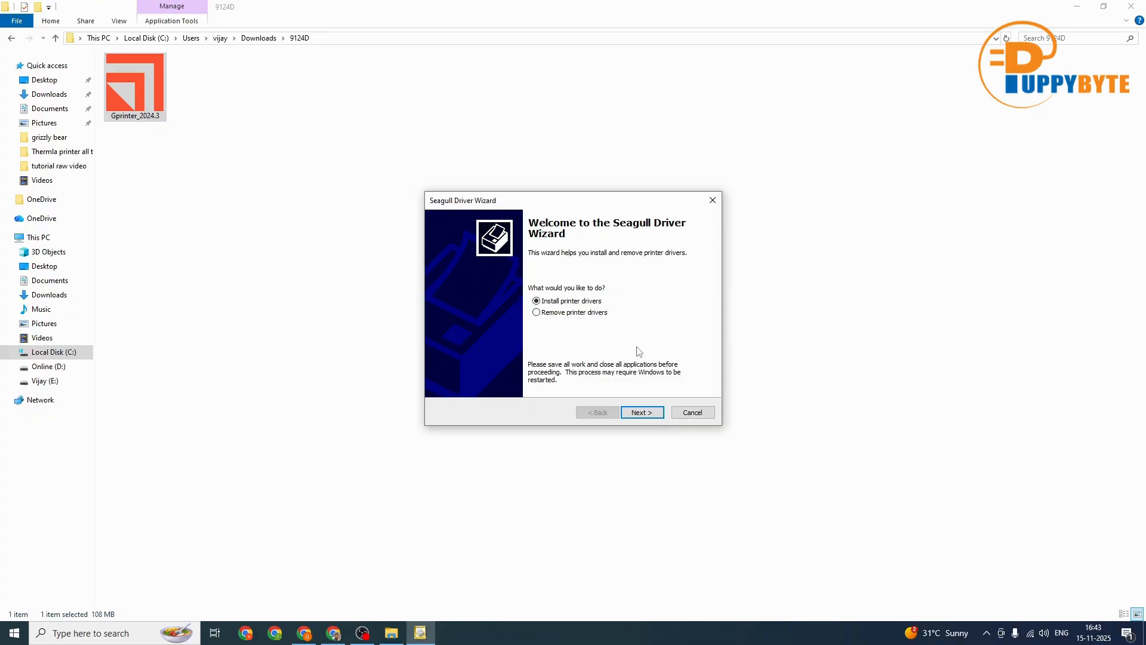
- Choose to install printer drivers in the Seagull Driver Wizard with the connection type Other (such as Parallel or Serial)
click(648, 412)
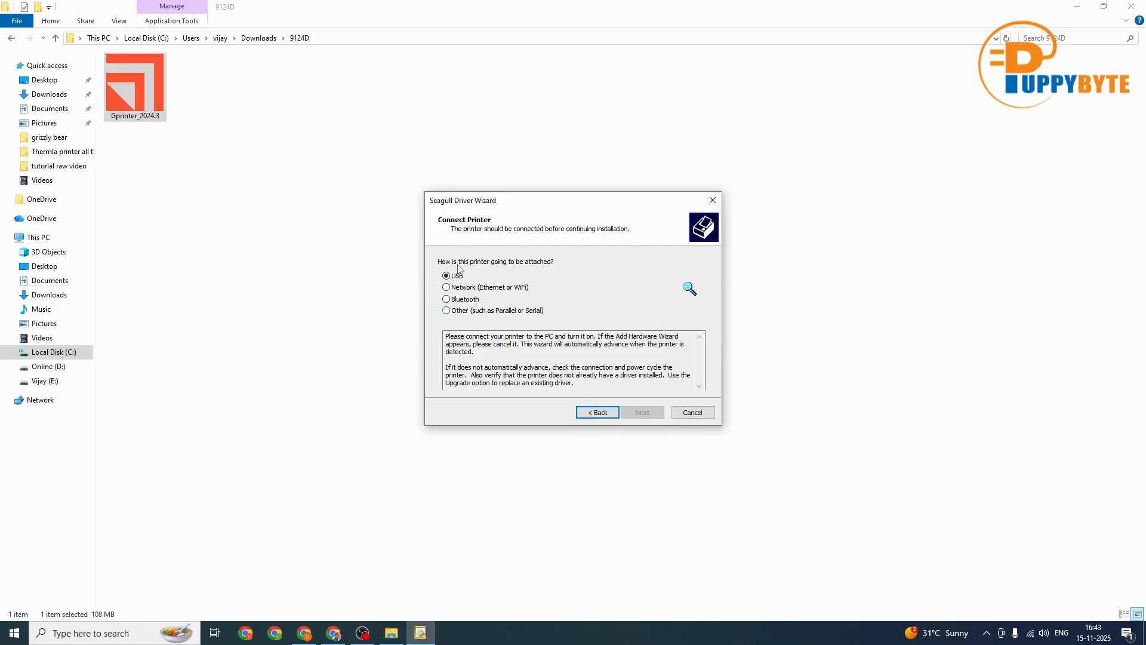
click(447, 310)
click(648, 413)
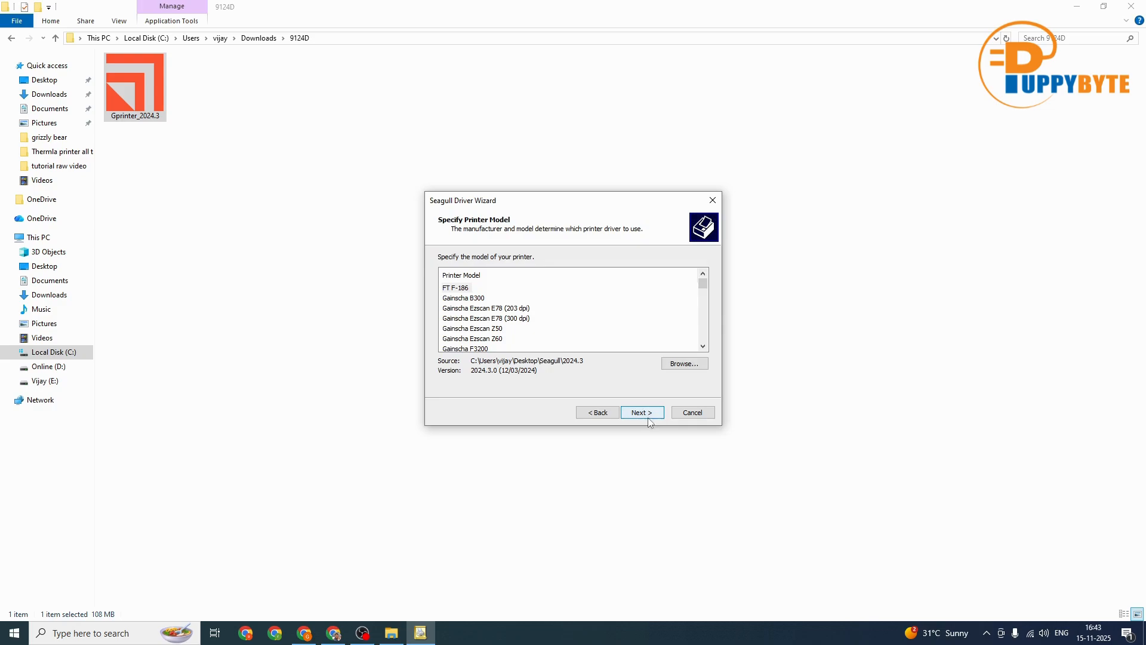
- Specify Gprinter GP-9124D as the printer model and continue to the port selection
scroll(517, 322, down, 6)
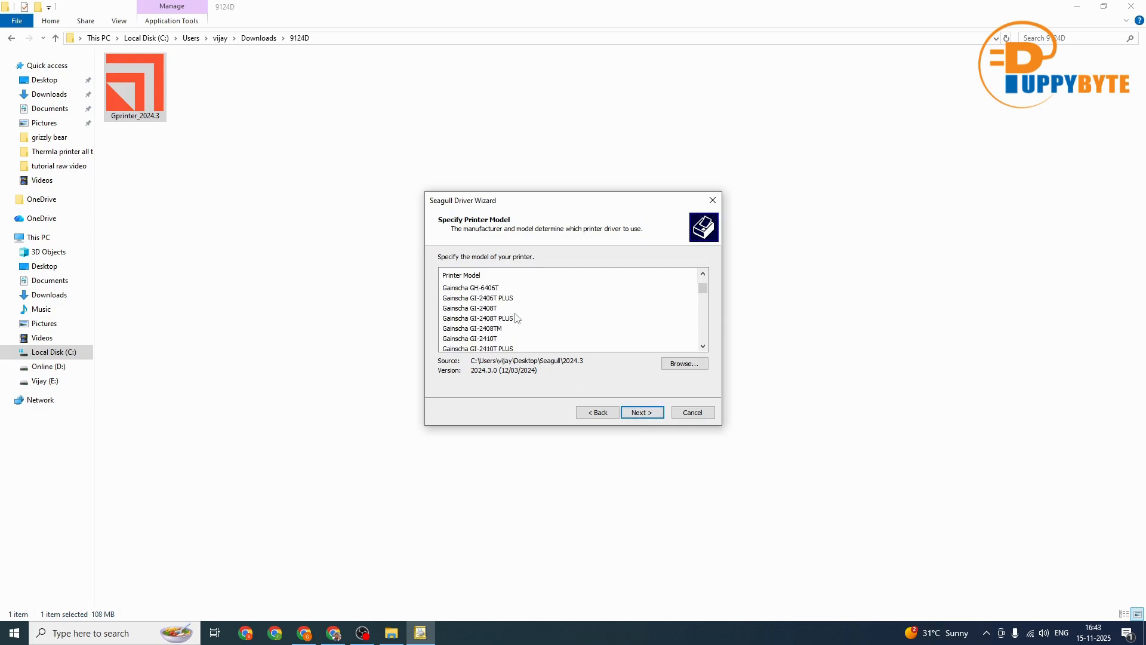
scroll(517, 318, down, 10)
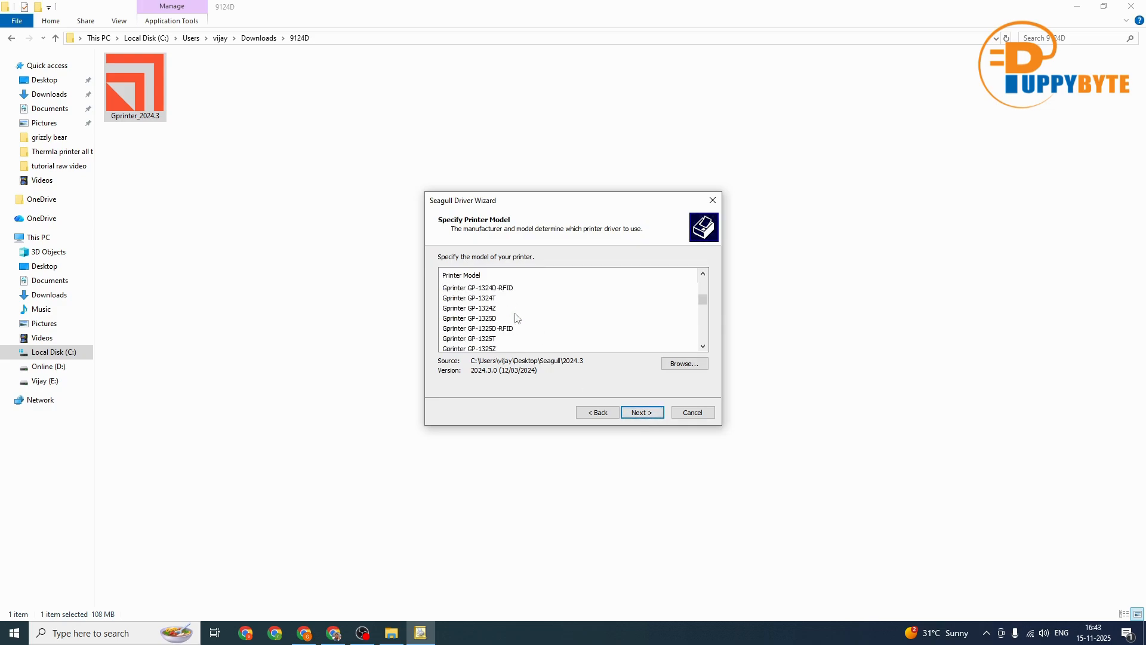
scroll(517, 318, down, 10)
scroll(517, 319, down, 10)
scroll(517, 318, up, 2)
click(445, 330)
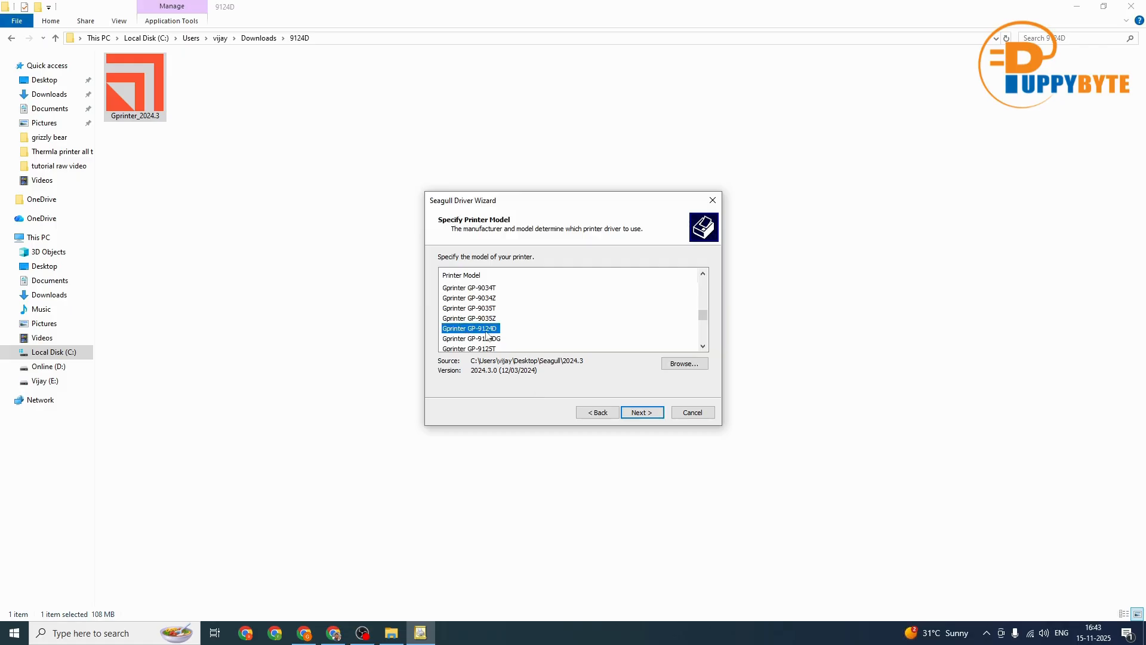
click(643, 412)
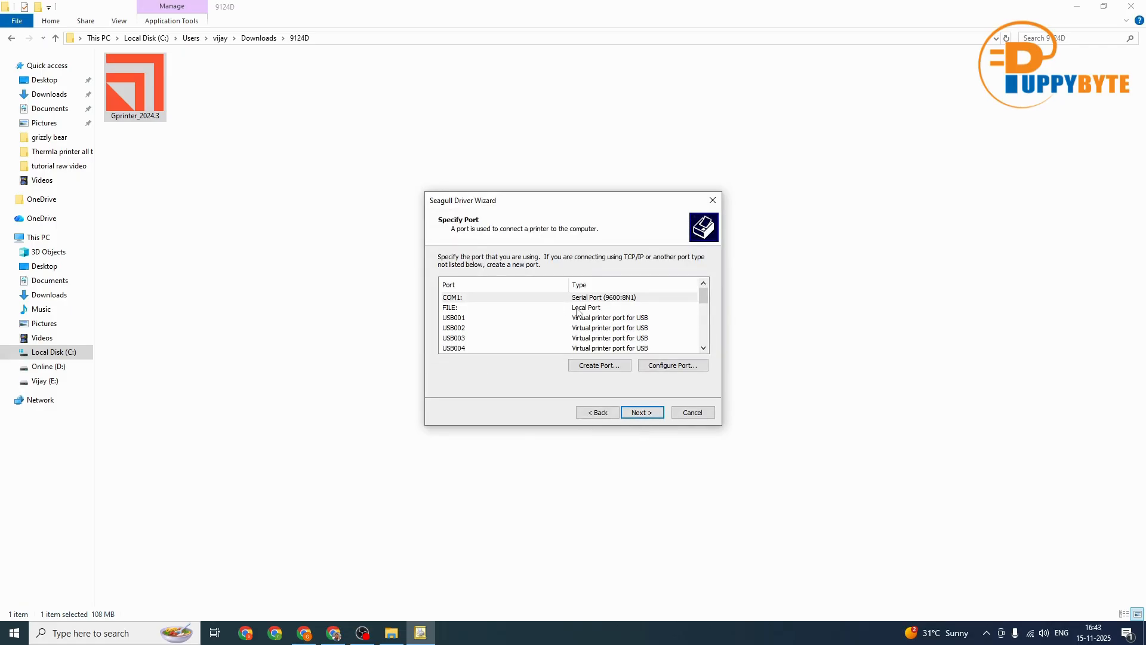
- Assign the printer to port USB005, the port whose type is UnknownPrinter, and continue
scroll(576, 311, down, 2)
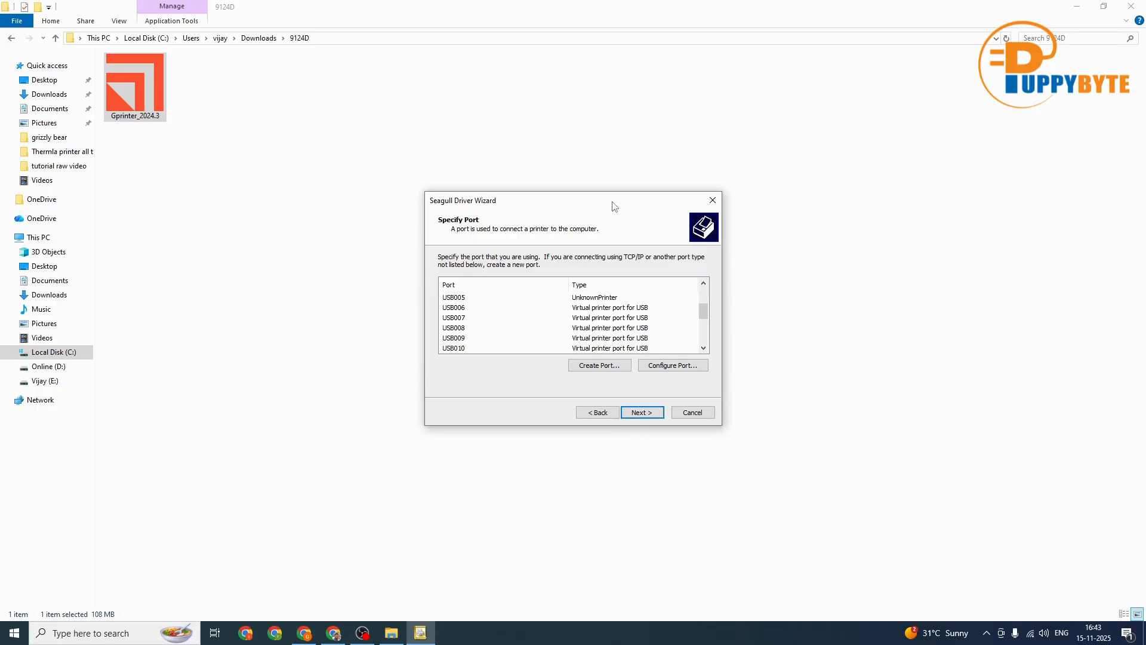
drag(614, 206, 569, 136)
mouse_move(661, 239)
mouse_down()
mouse_move(657, 209)
mouse_move(657, 237)
mouse_up()
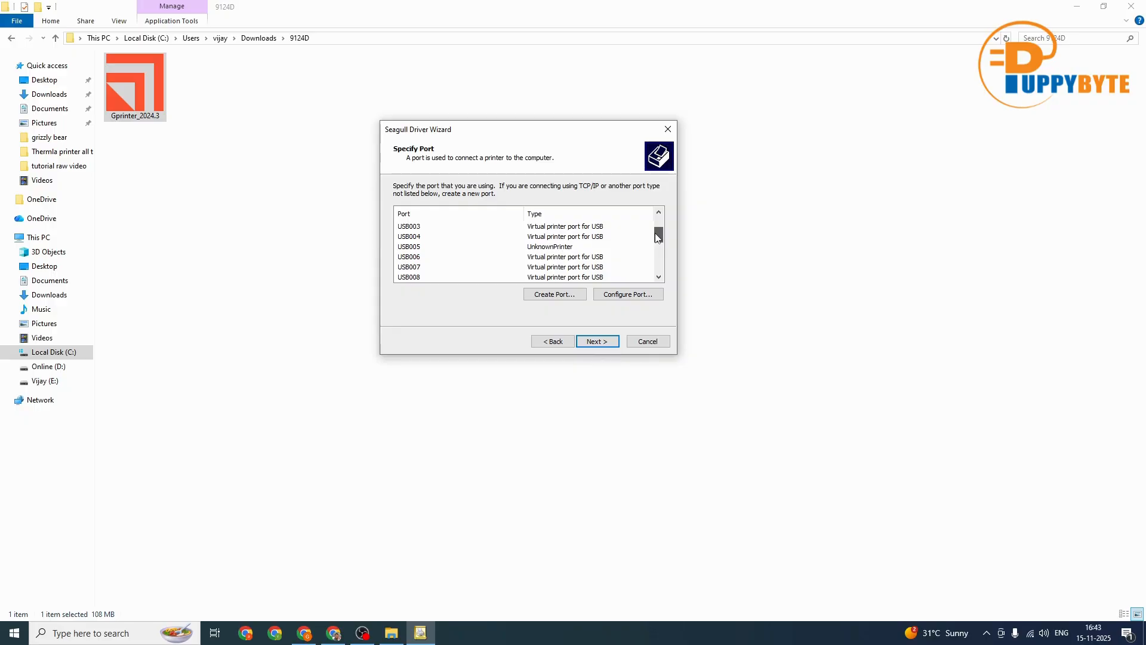
click(422, 247)
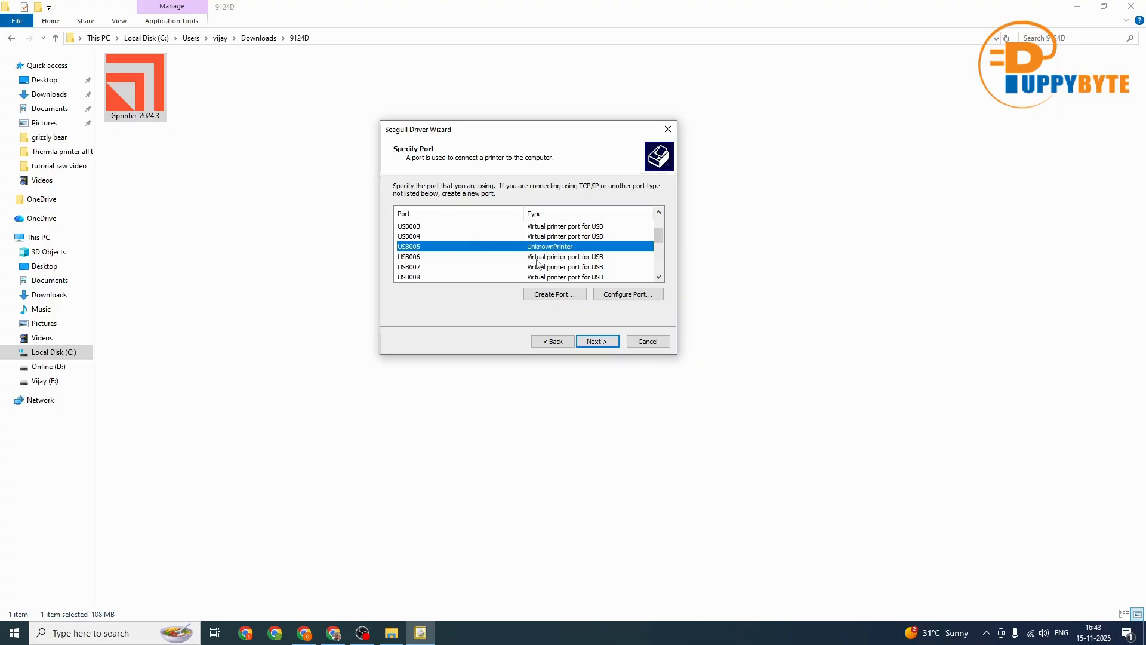
scroll(576, 242, down, 2)
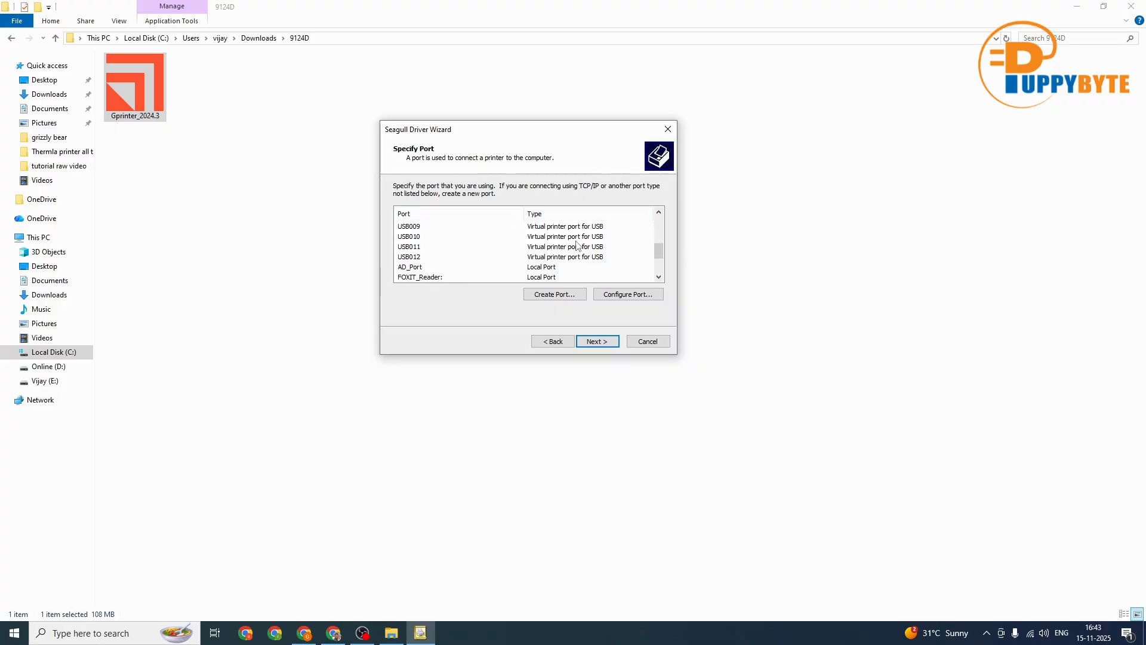
scroll(580, 254, down, 1)
scroll(581, 254, up, 1)
scroll(416, 255, up, 2)
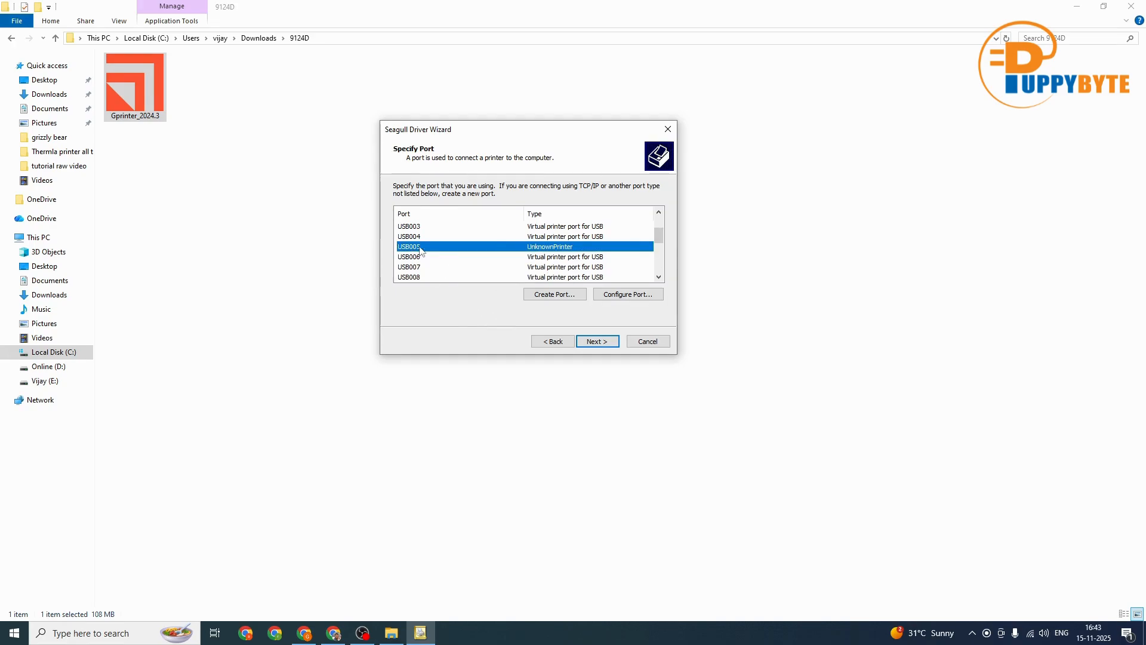
click(603, 343)
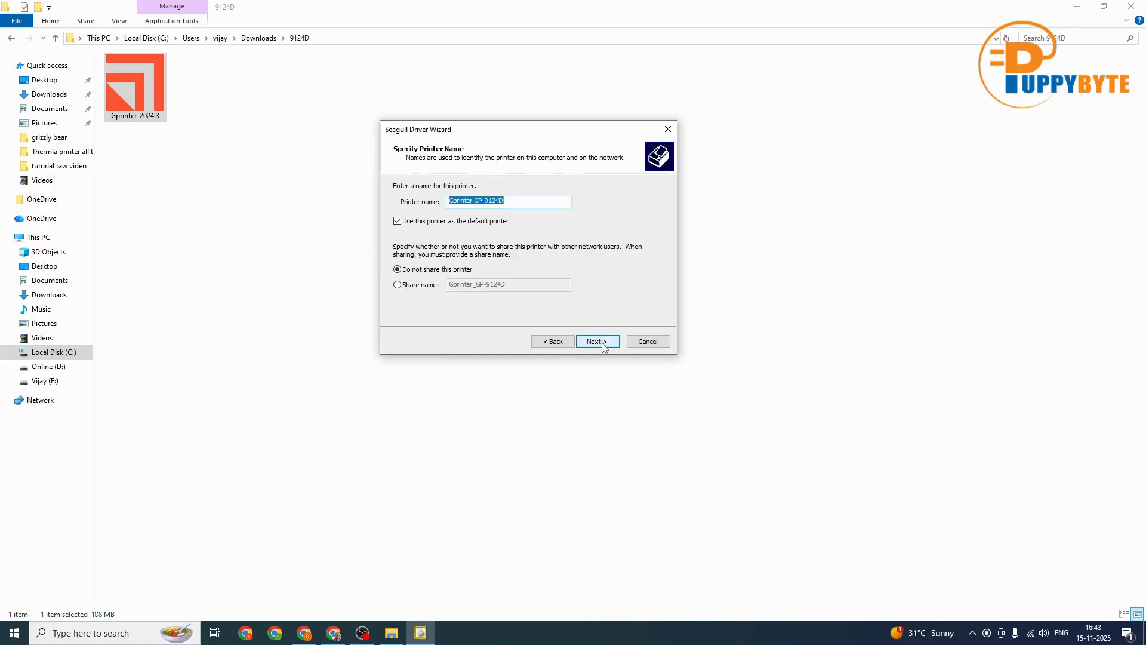
- Keep the name Gprinter GP-9124D as the default, unshared printer, complete the driver installation and close the wizard
click(603, 342)
click(602, 342)
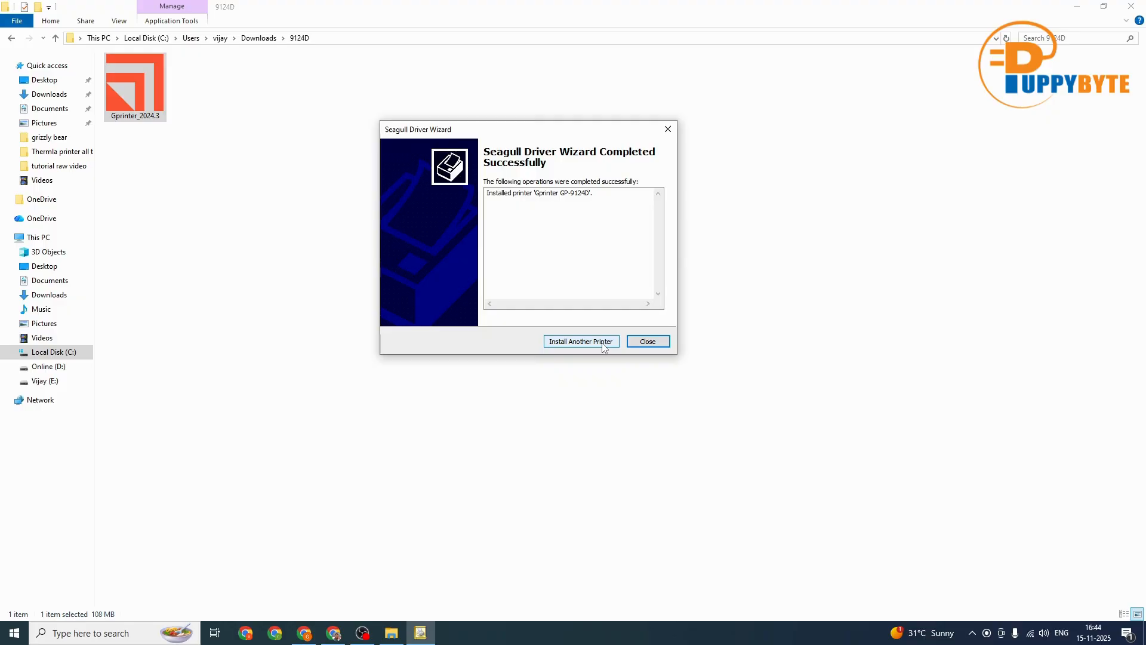
click(647, 341)
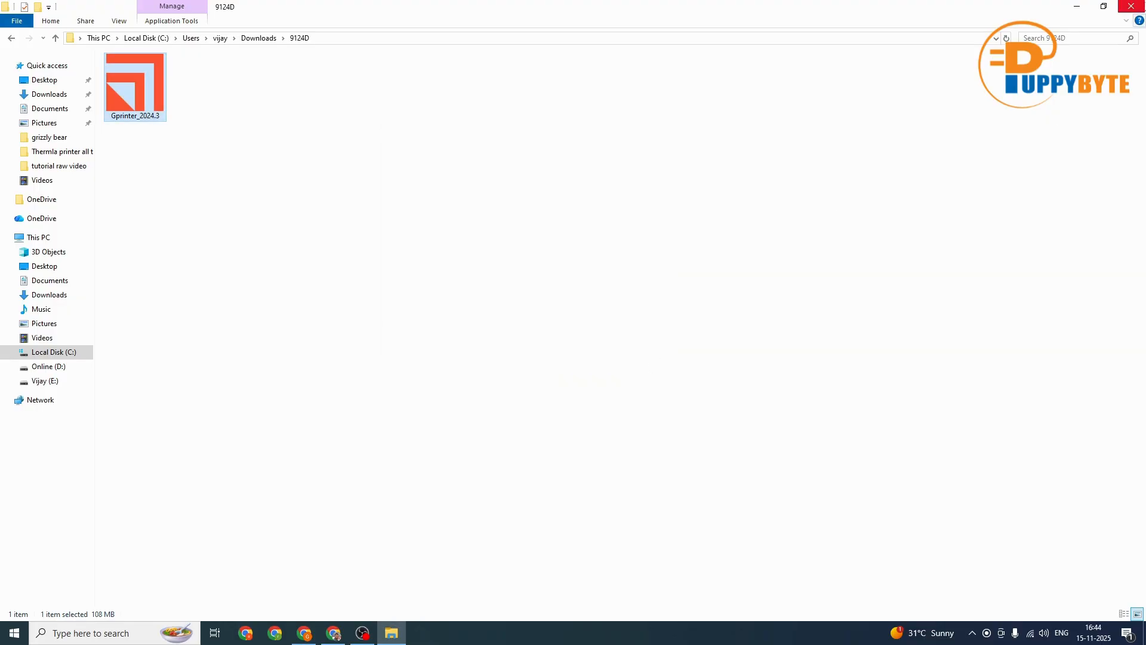
right_click(378, 362)
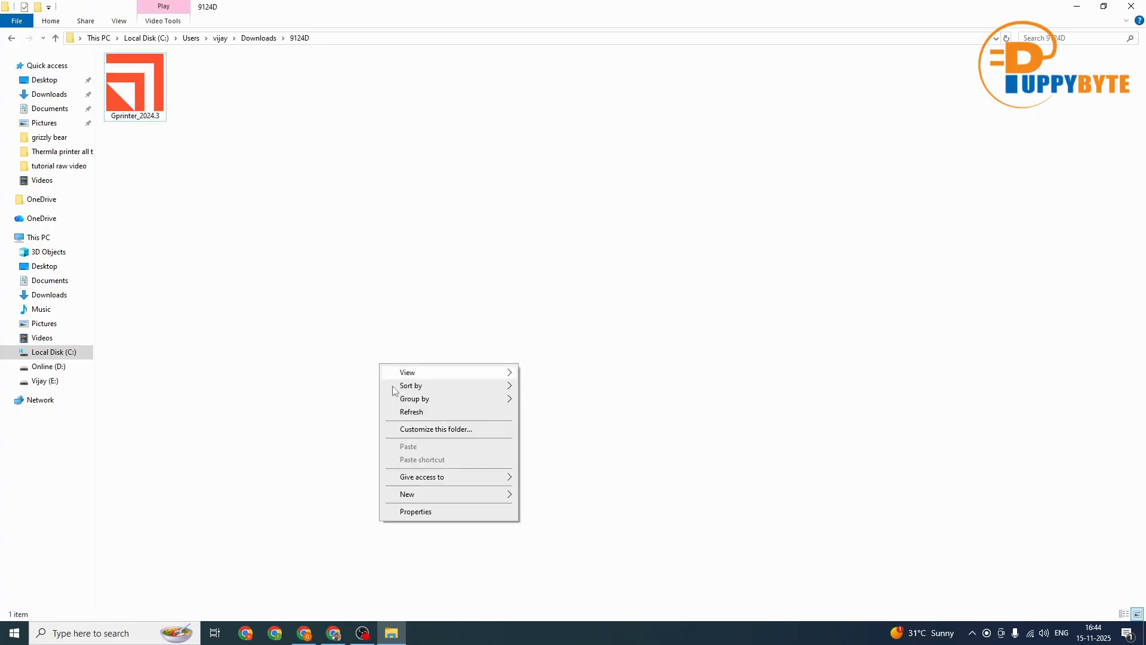
click(407, 413)
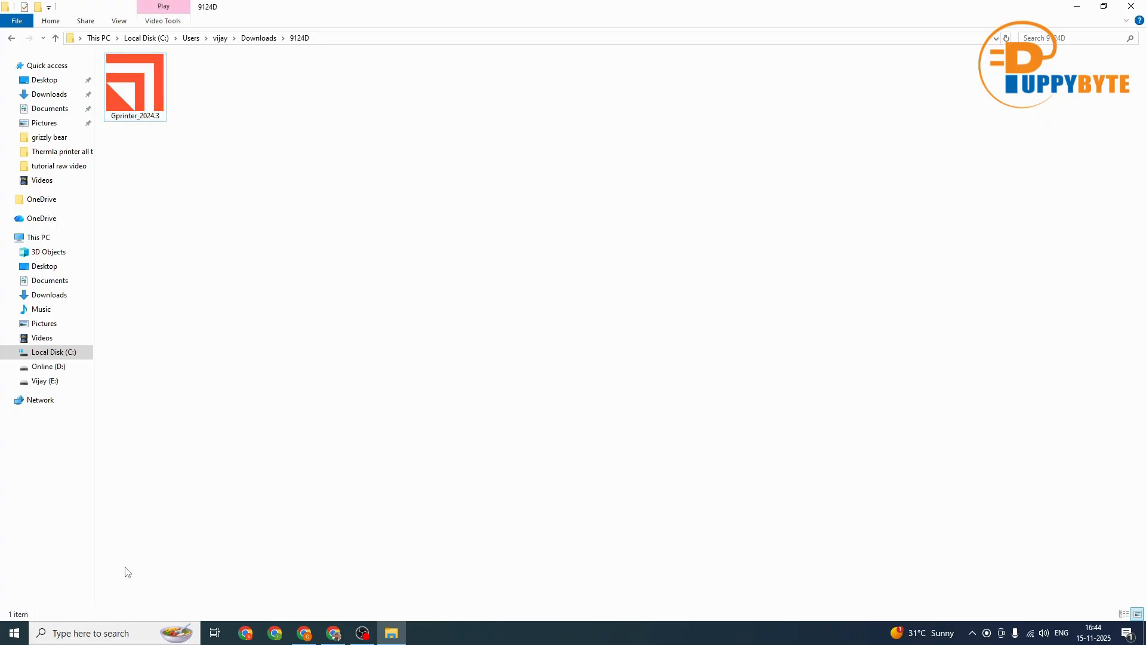
- Find the Printers & scanners settings through Windows search, check the Gprinter GP-9124D entry and close Settings
click(97, 635)
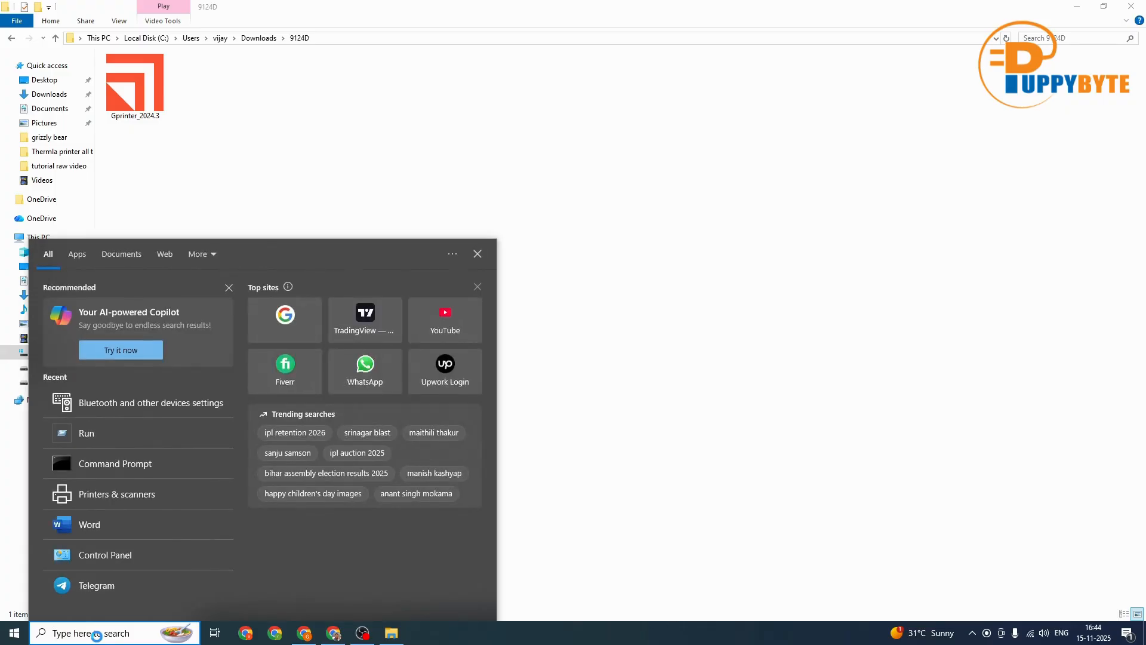
text(printe)
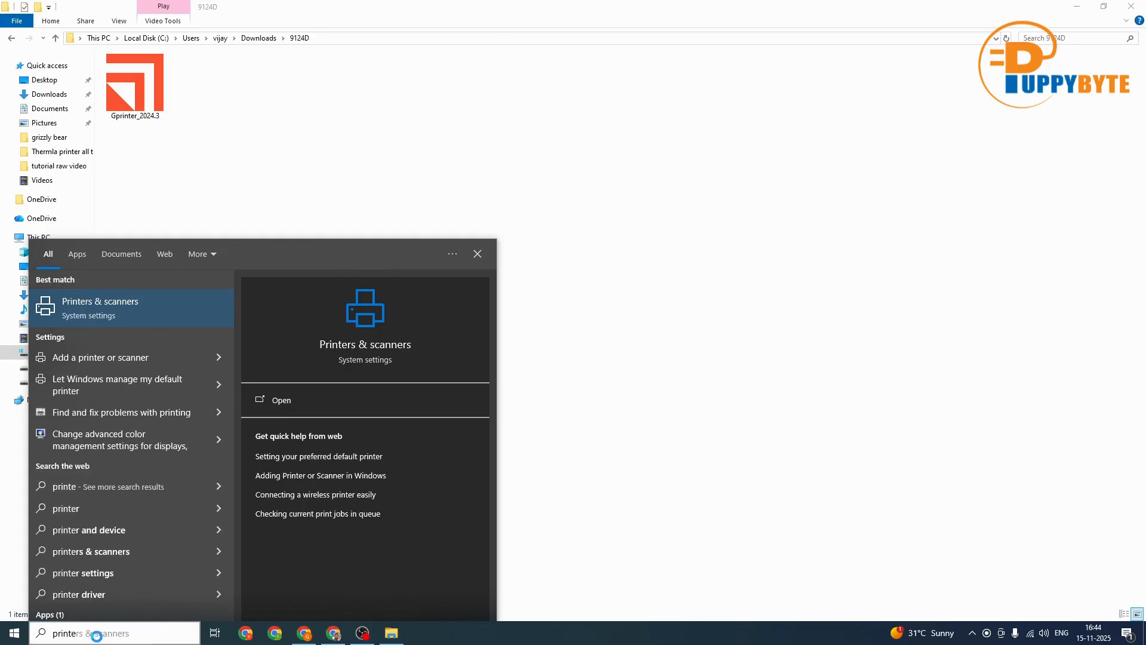
key(Return)
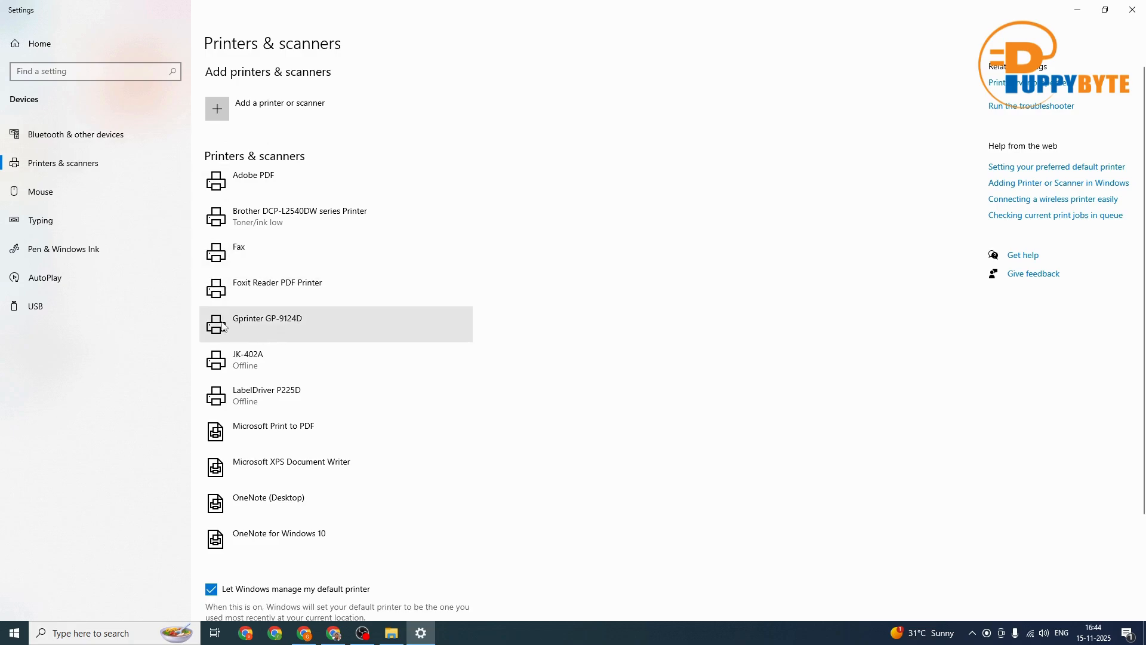
click(294, 325)
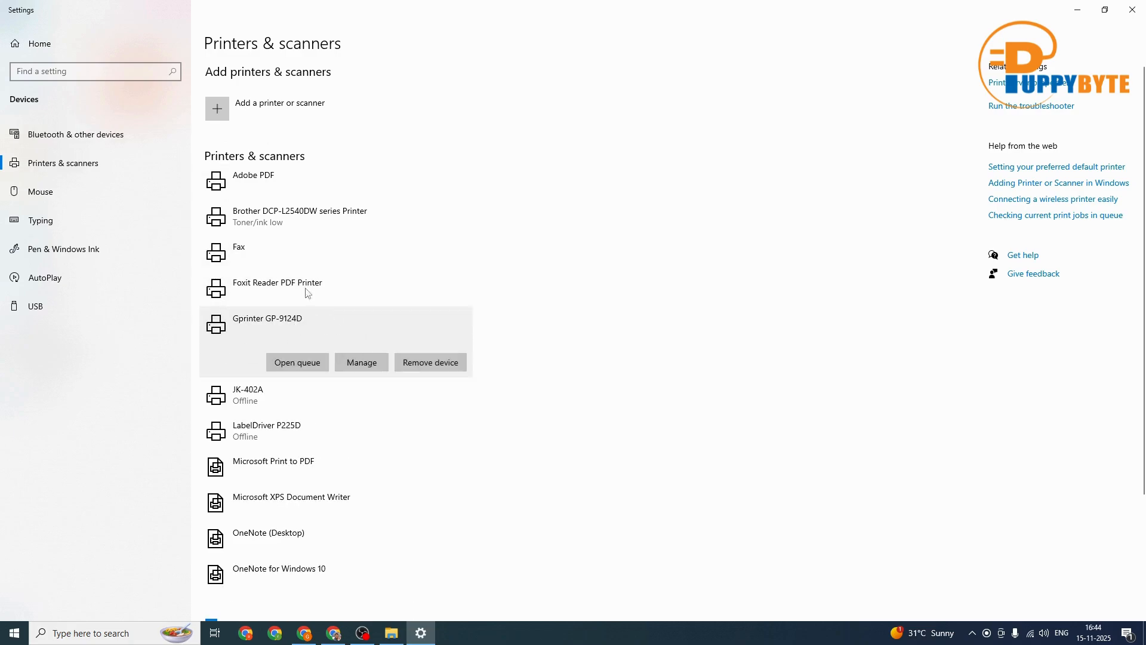
click(1134, 13)
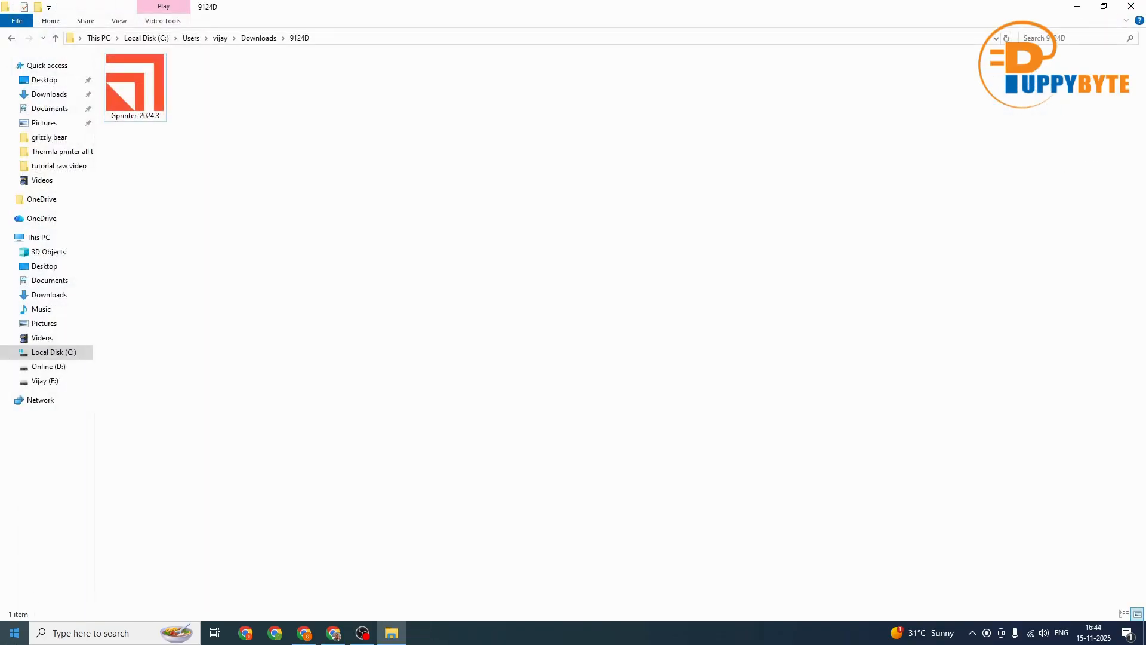
- Open Windows Settings and go through Devices to the Printers & scanners list to view the installed printers
click(14, 633)
click(15, 578)
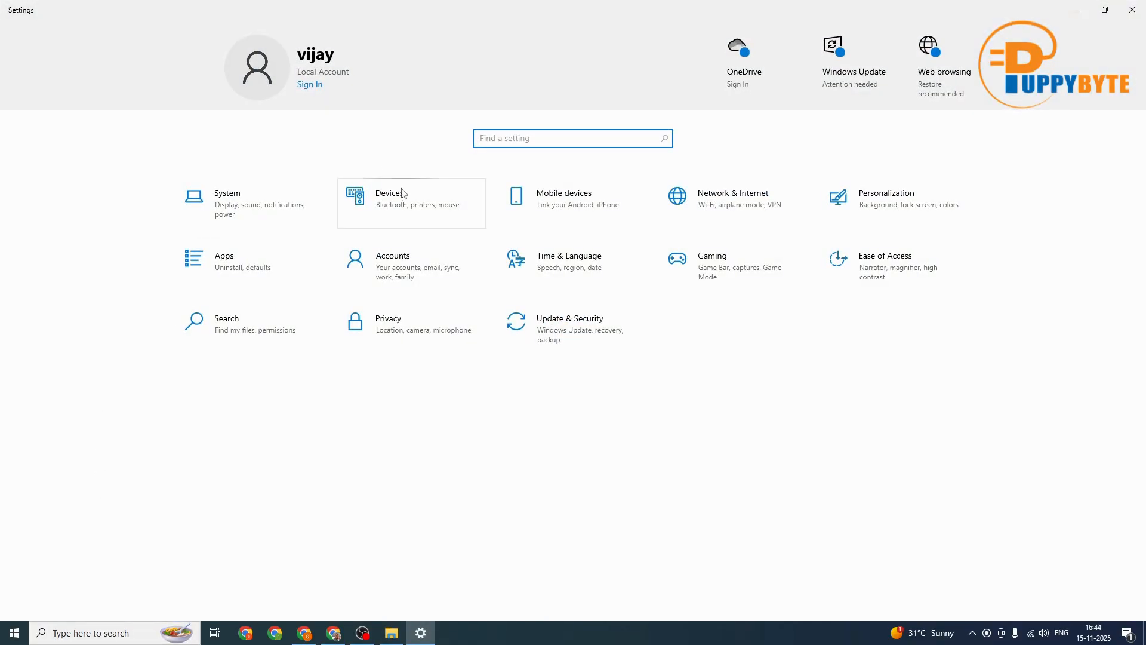
click(390, 202)
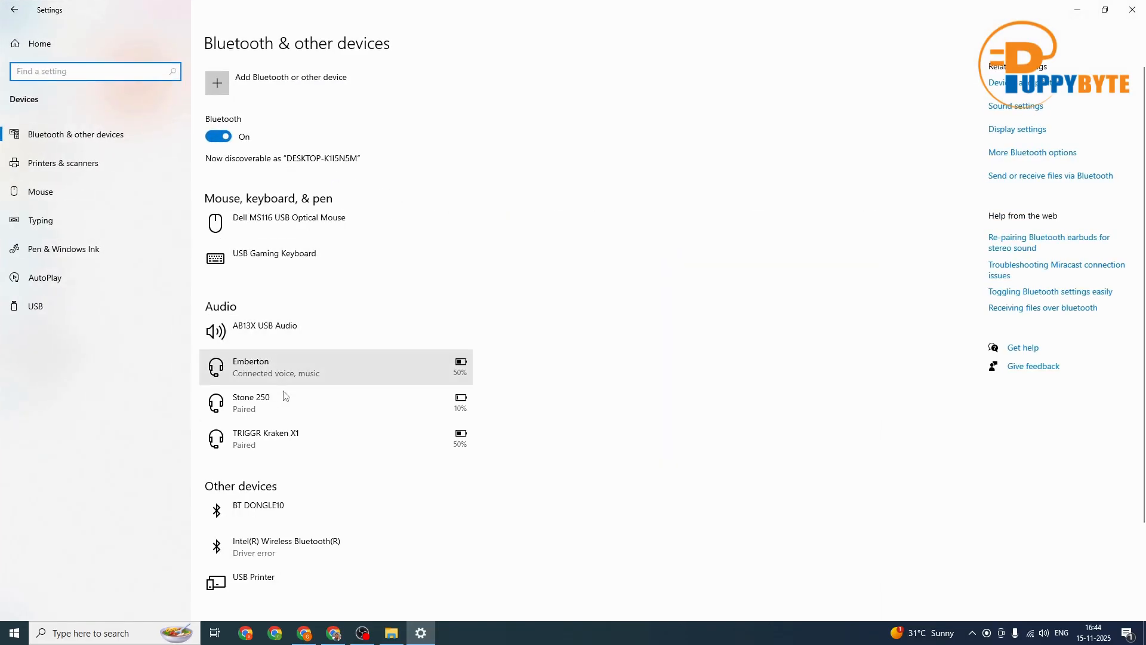
click(70, 169)
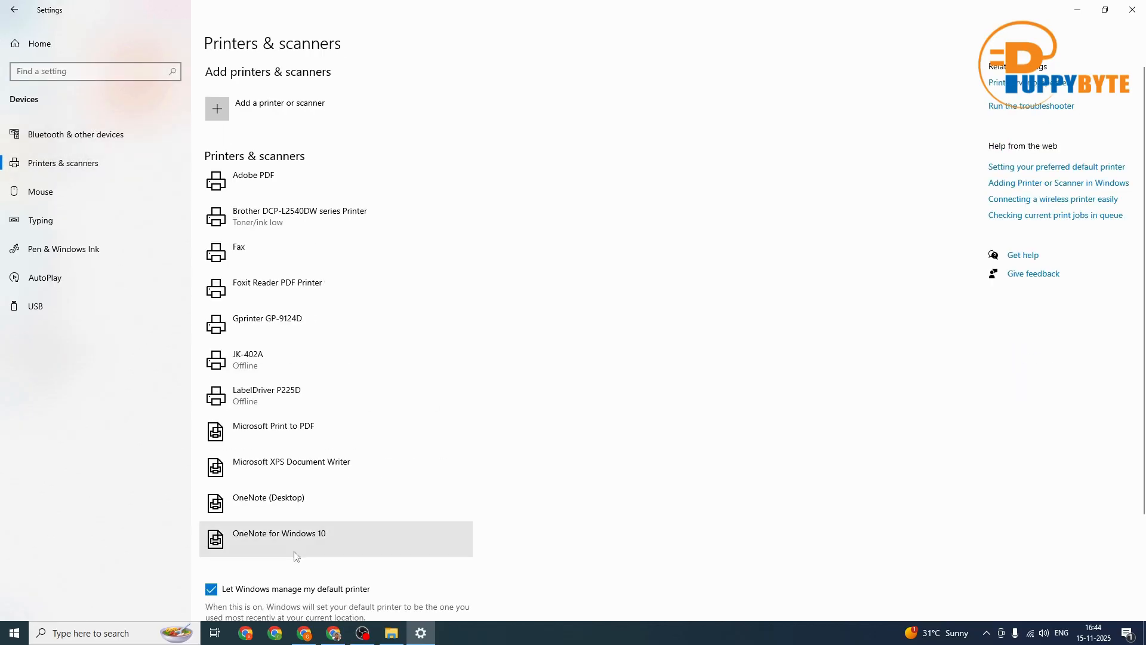
- Close the Settings and driver folder windows and go to Devices and Printers in Control Panel
click(1132, 9)
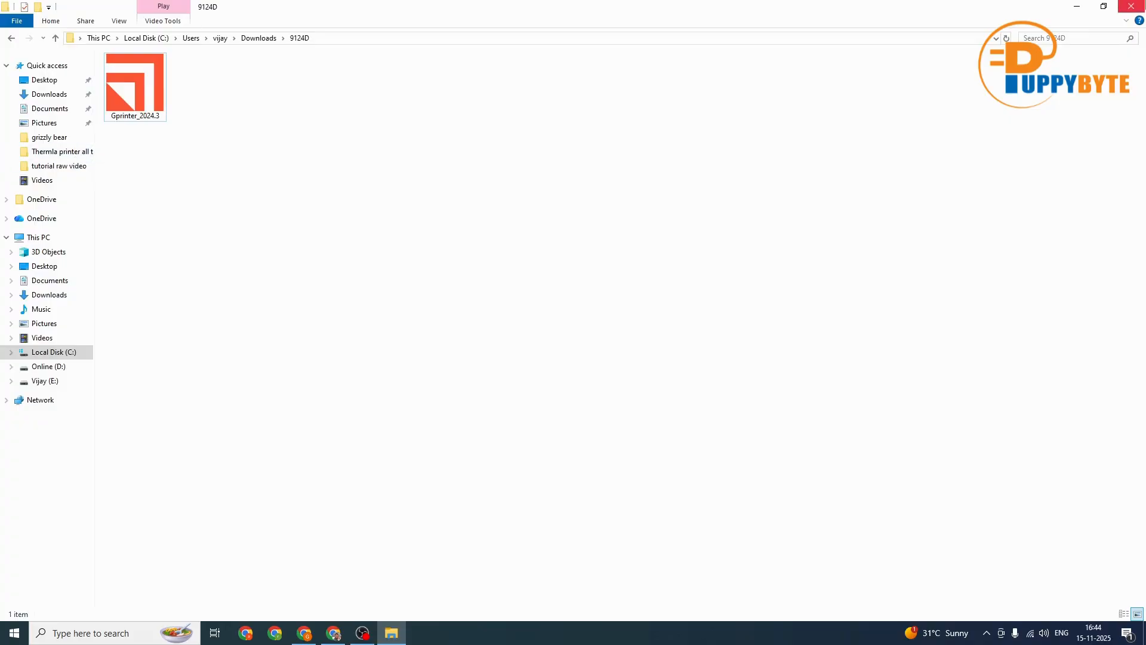
click(1131, 6)
key(super+d)
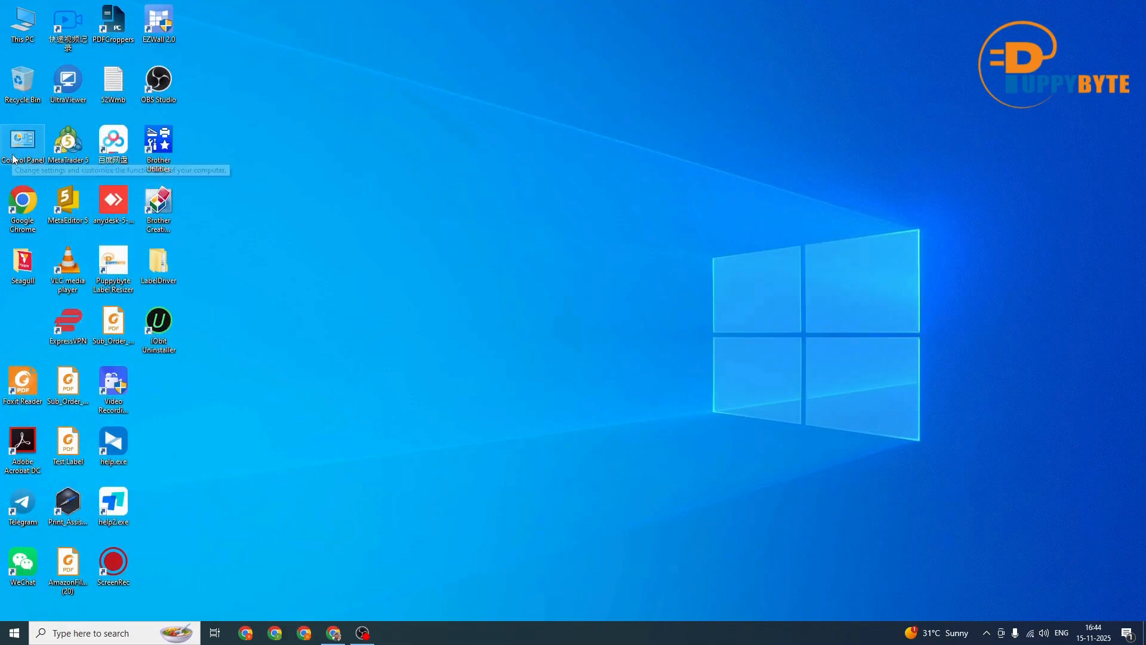
double_click(13, 158)
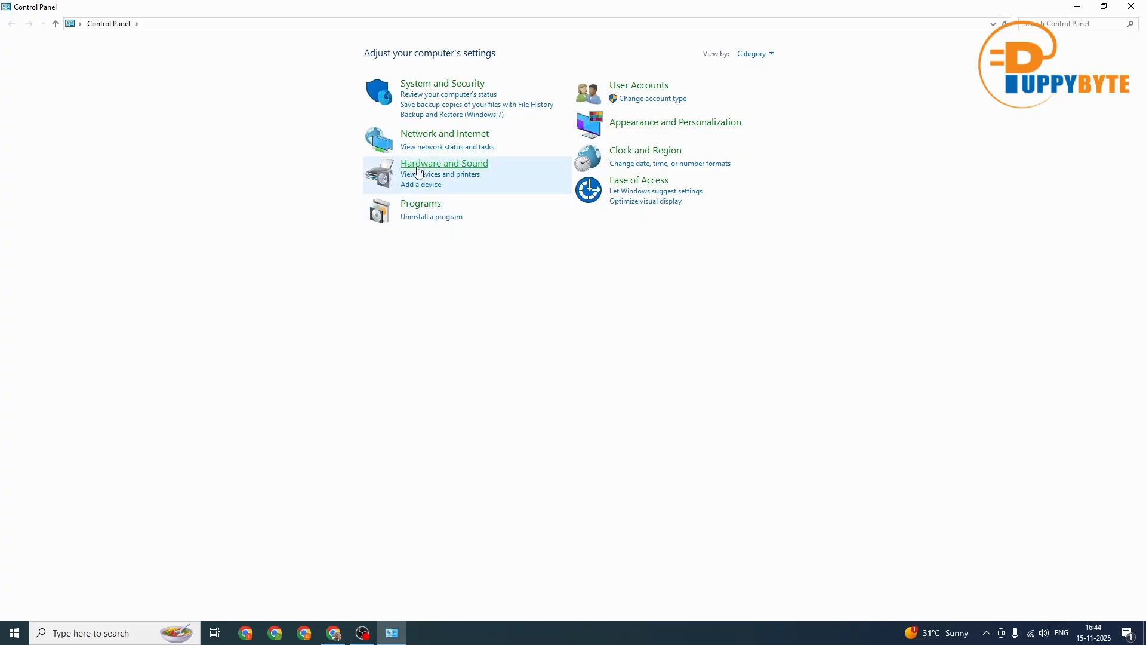
click(417, 170)
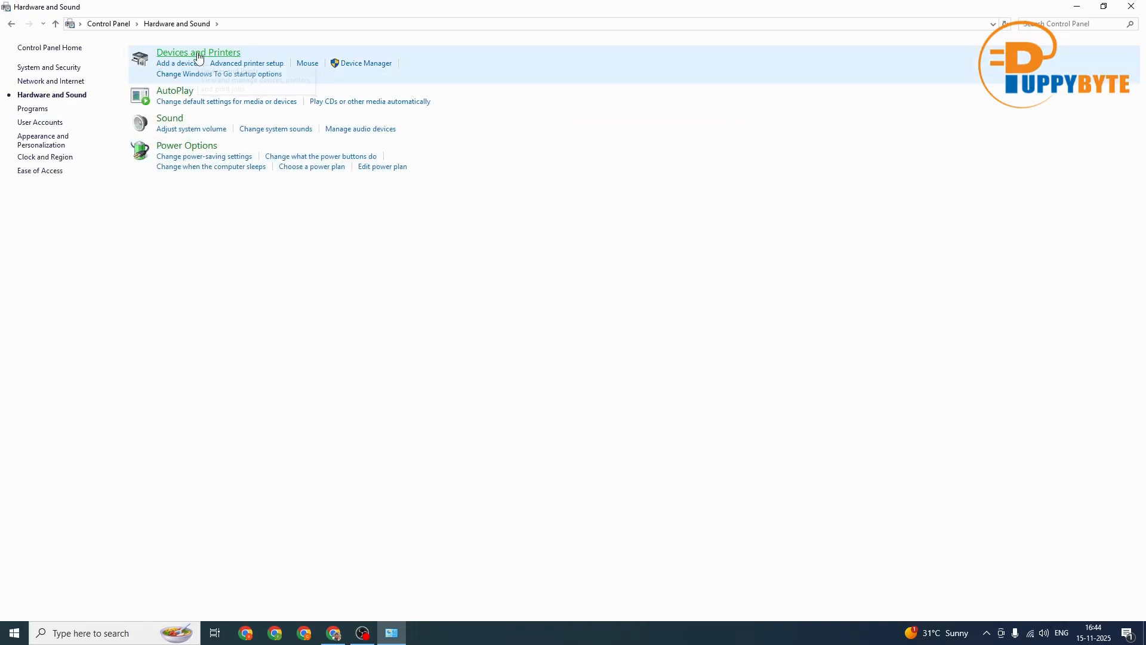
click(199, 56)
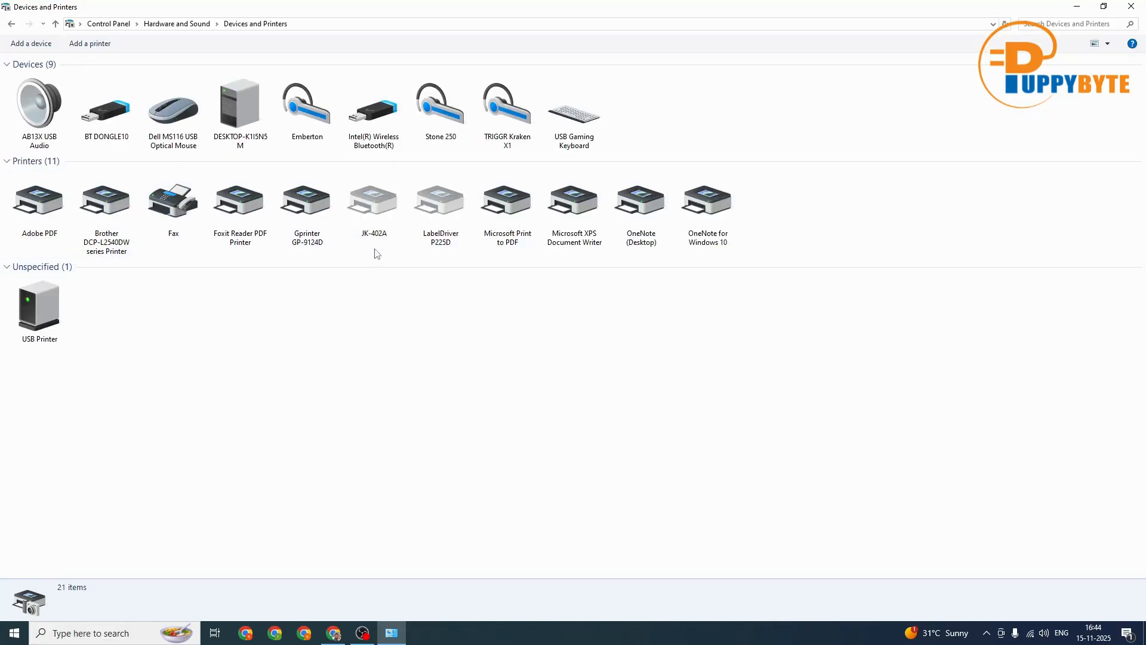
- Open the printing preferences of the Gprinter GP-9124D at its page setup and move the dialog clear
right_click(311, 209)
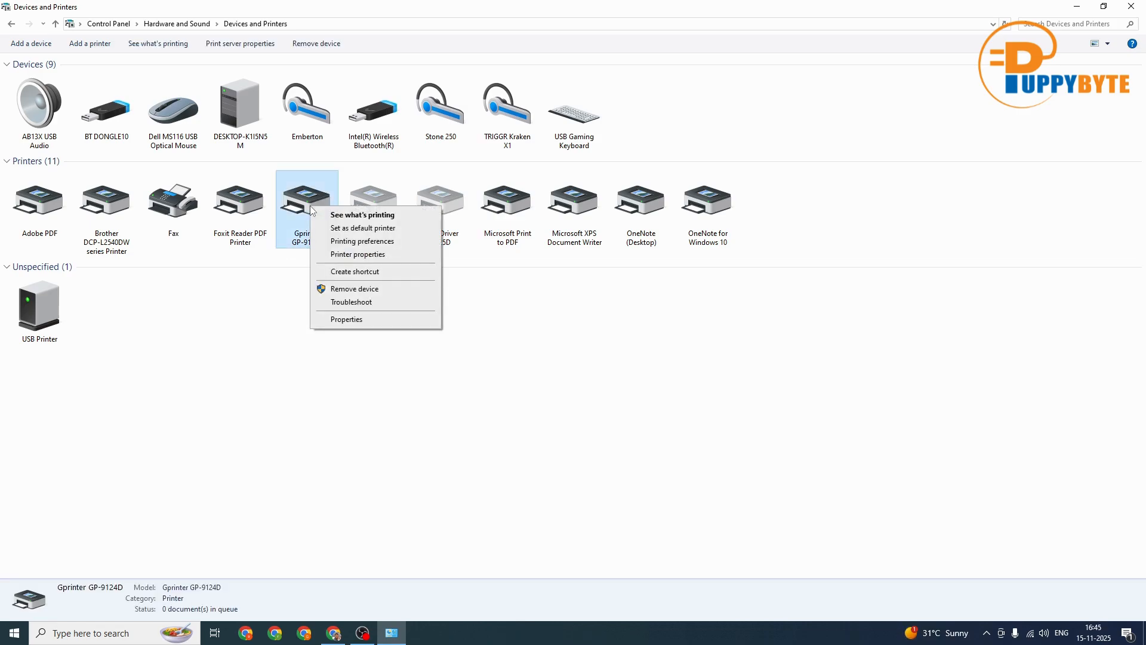
click(358, 241)
drag(464, 264, 345, 194)
click(272, 204)
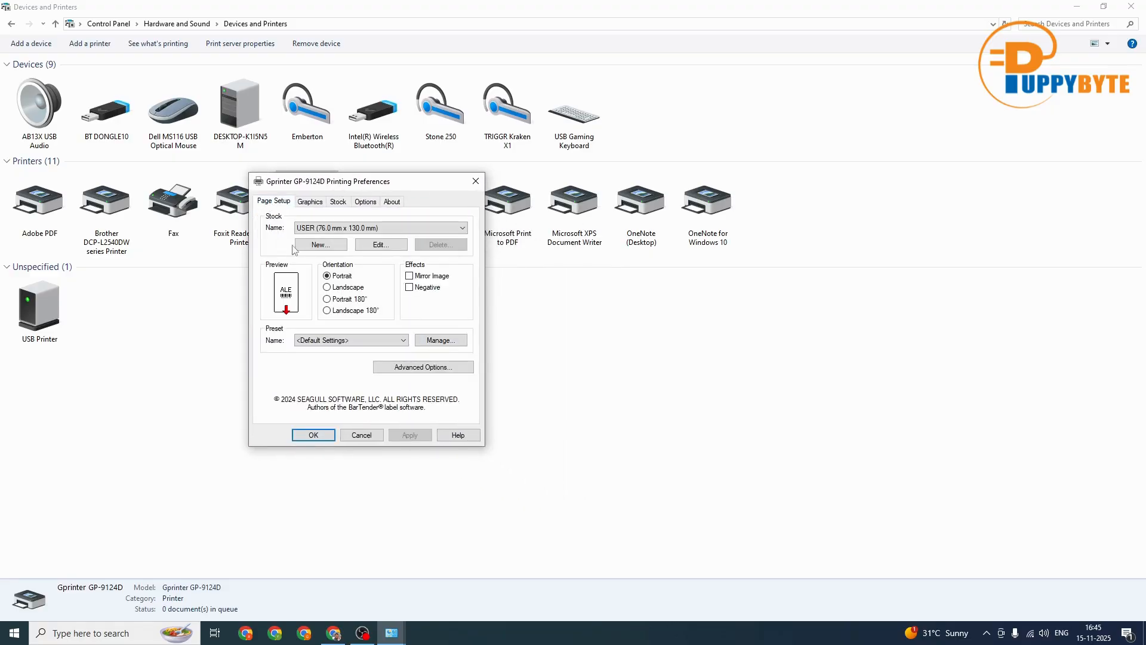
- Review the USER stock's label width, height and exposed liner widths, and accept the stock definition as it is
click(377, 245)
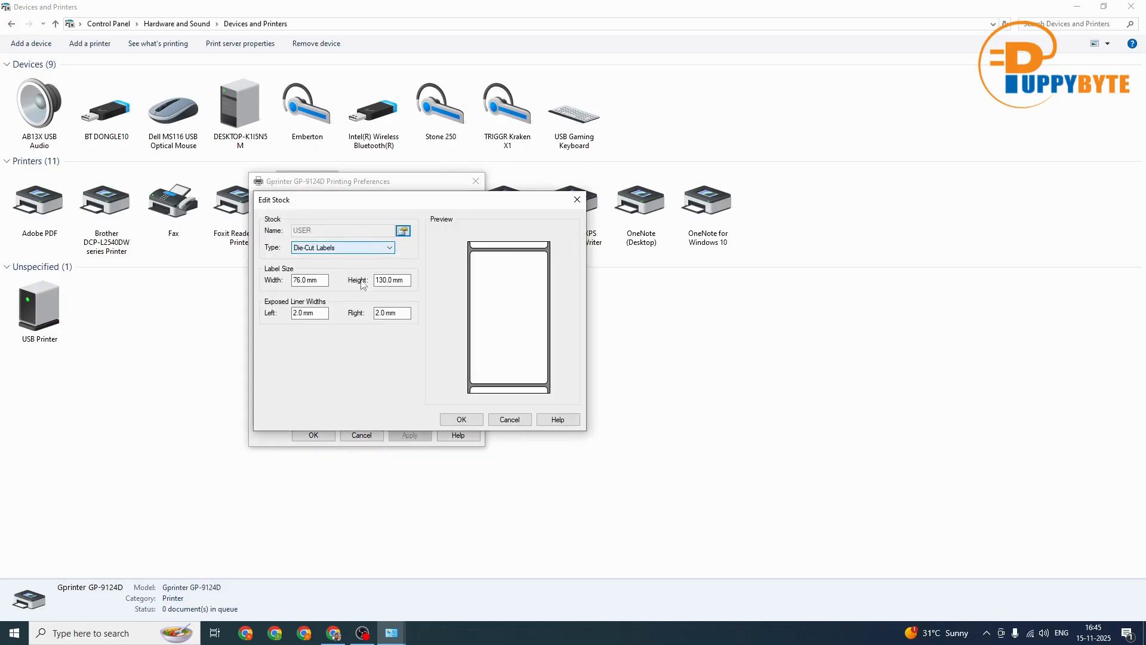
click(296, 282)
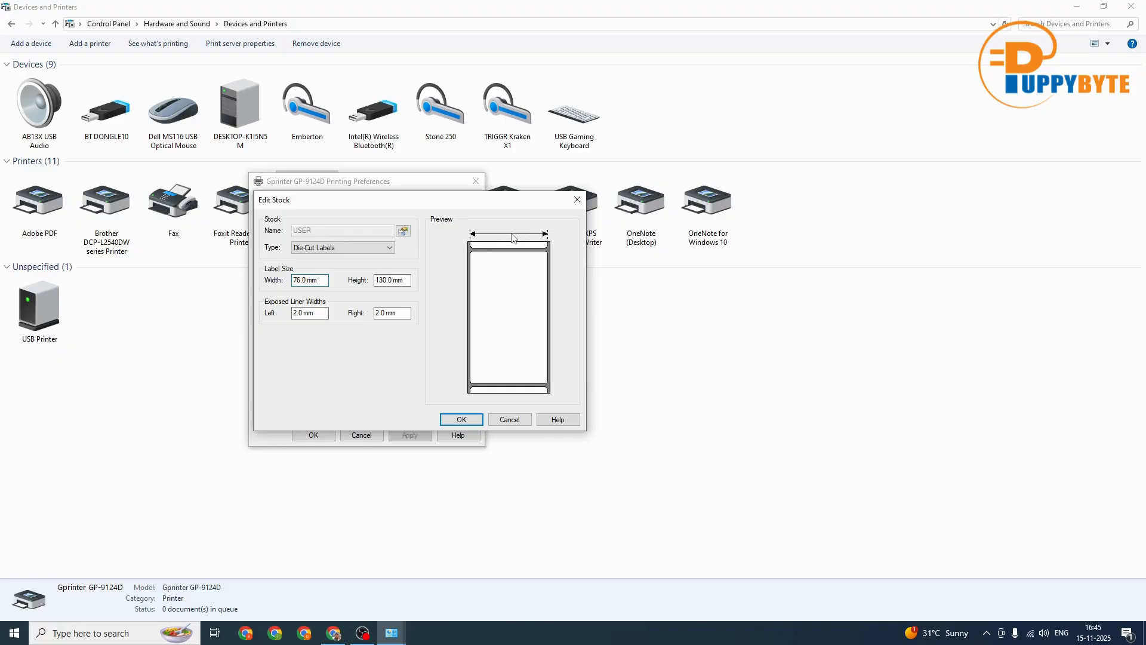
click(382, 279)
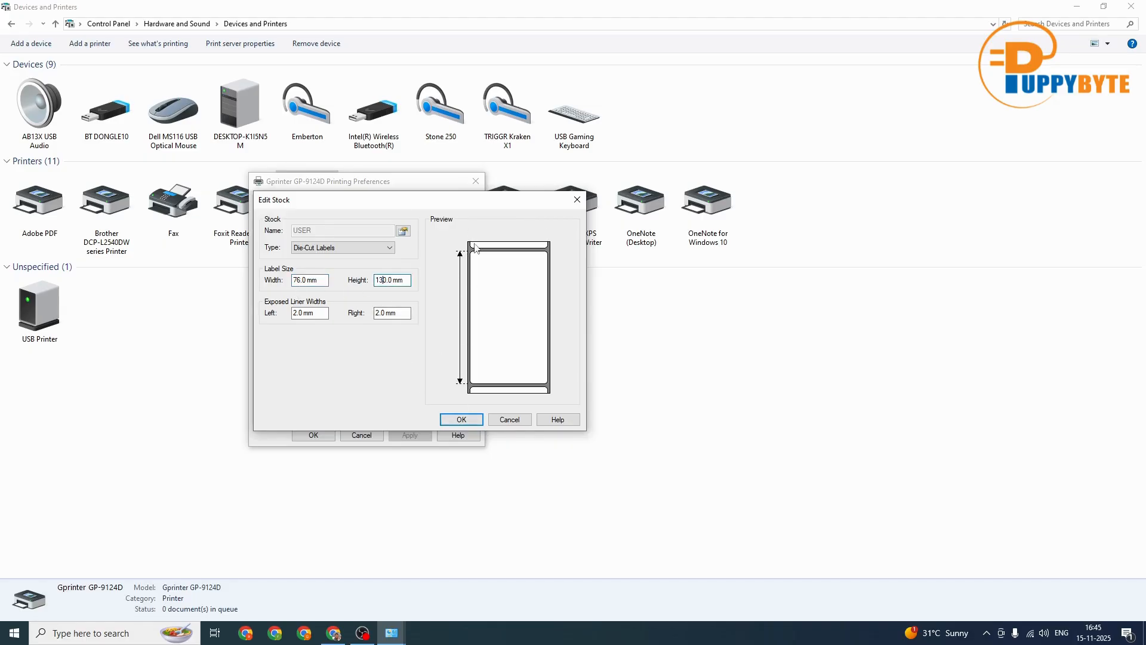
click(307, 313)
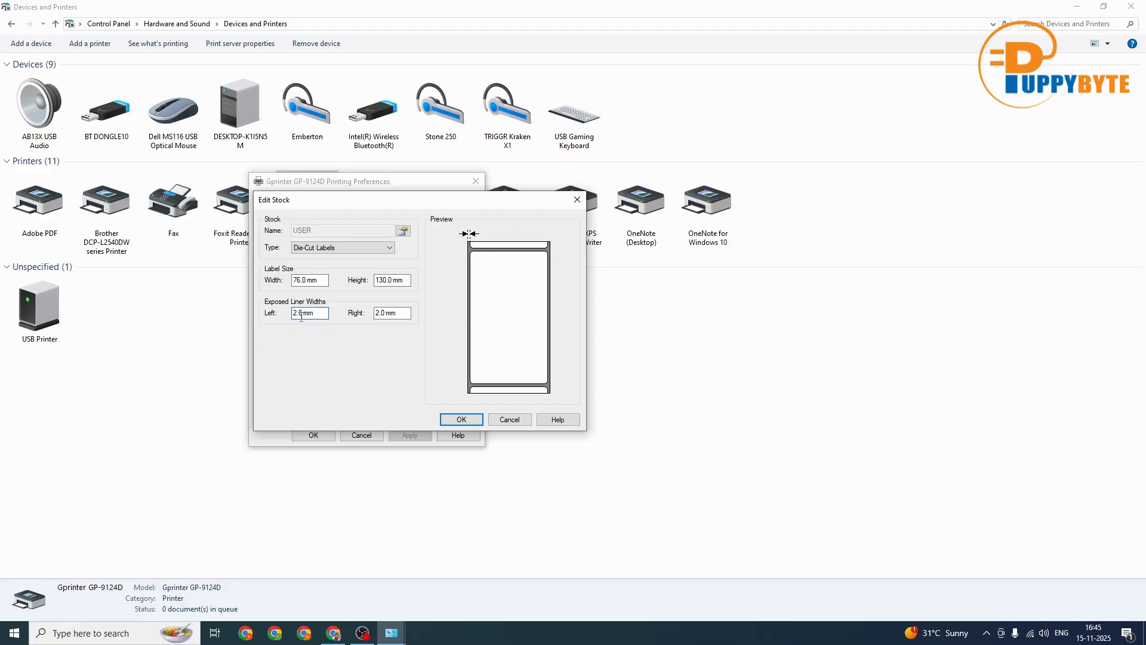
key(Tab)
click(462, 420)
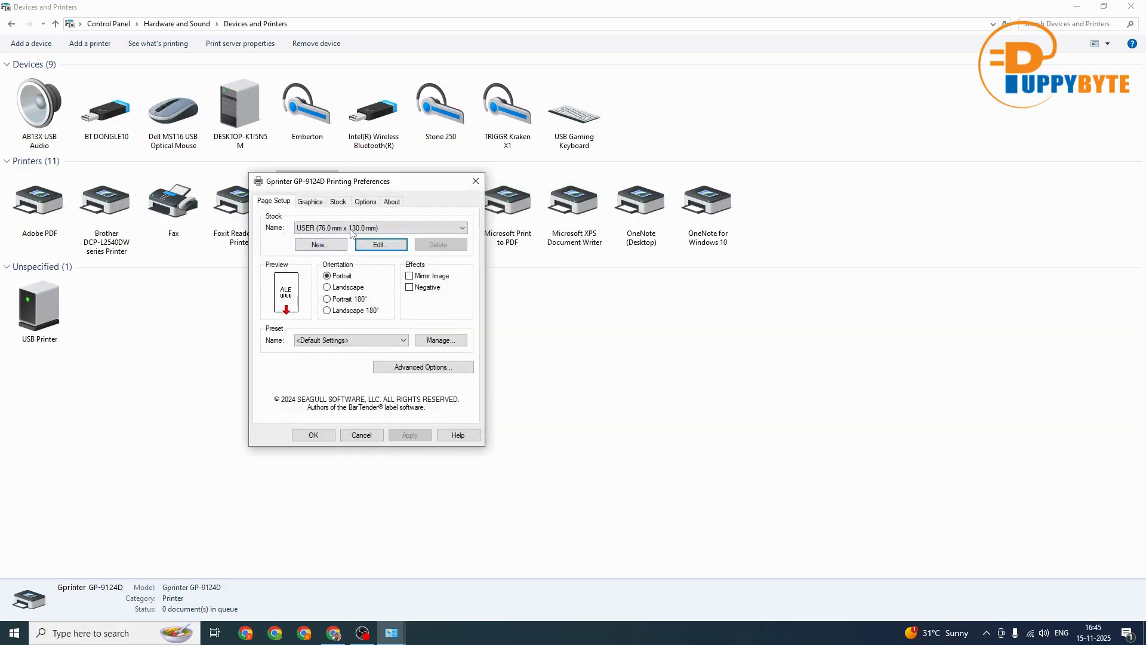
- Review the graphics settings and the stock's media options, keeping the Direct Thermal method and the Labels With Gaps type
click(309, 202)
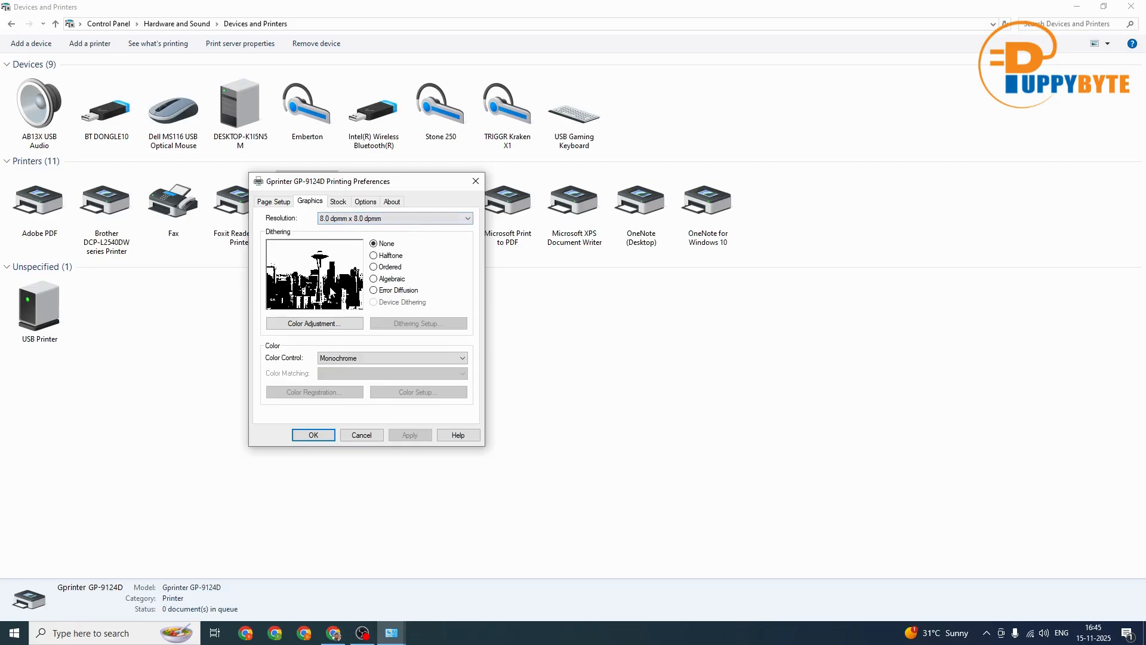
click(337, 203)
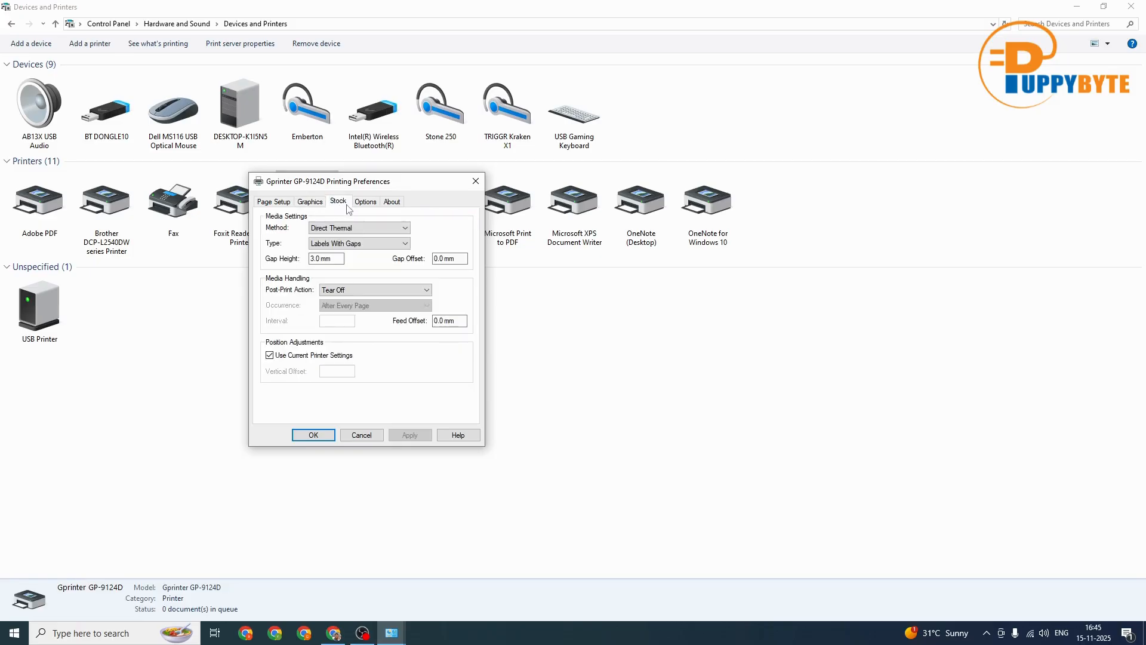
click(347, 228)
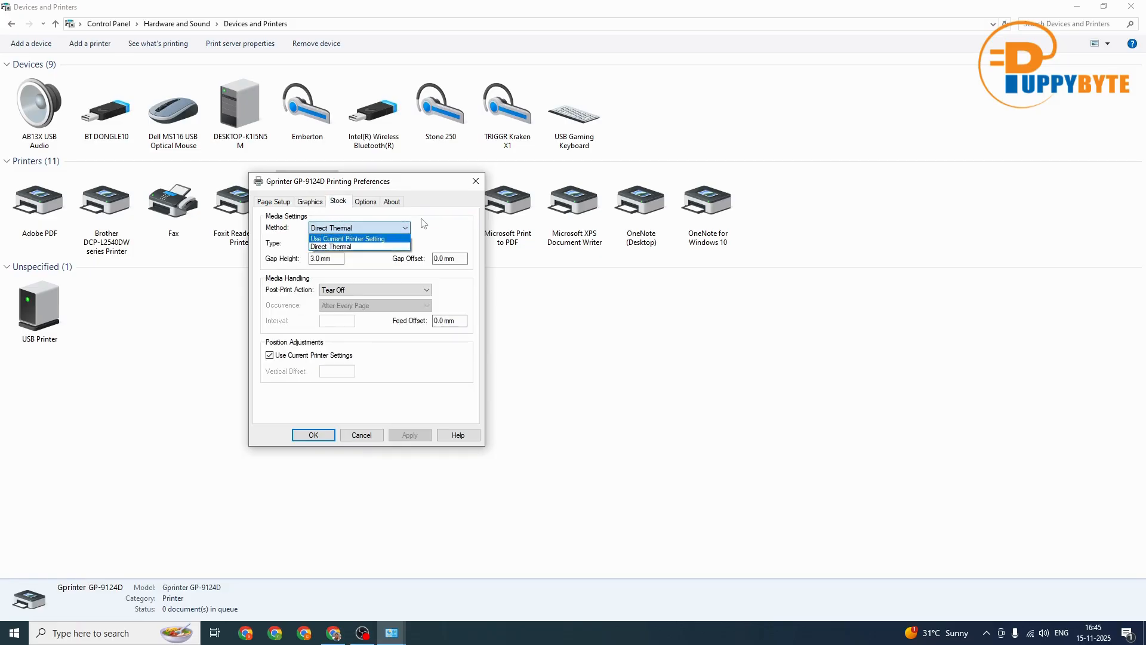
click(422, 219)
click(358, 243)
click(359, 252)
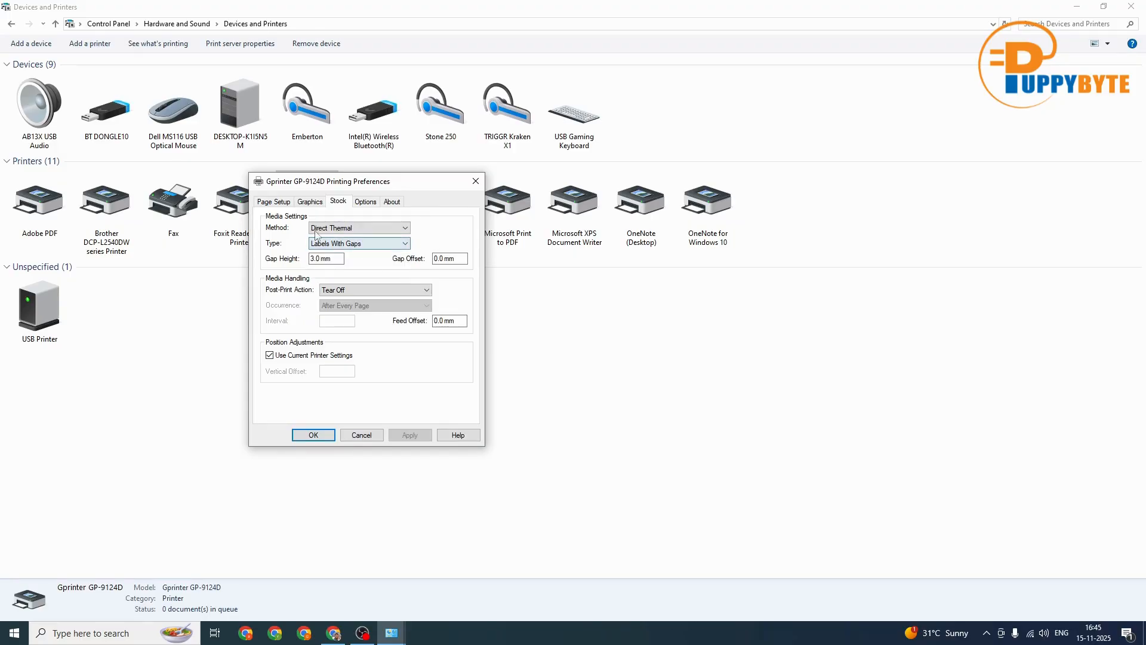
- Turn off Use Current Printer Settings, keep the print speed at 152.40 mm/sec, adjust the darkness, and save the printing preferences
click(366, 203)
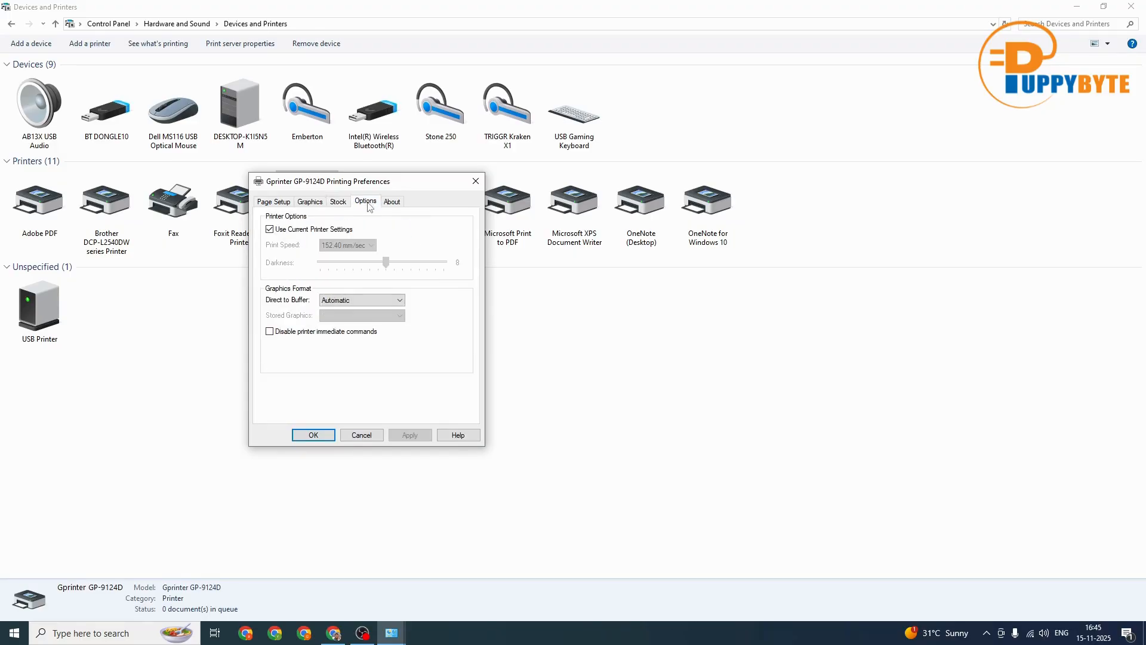
click(270, 229)
click(353, 245)
click(308, 248)
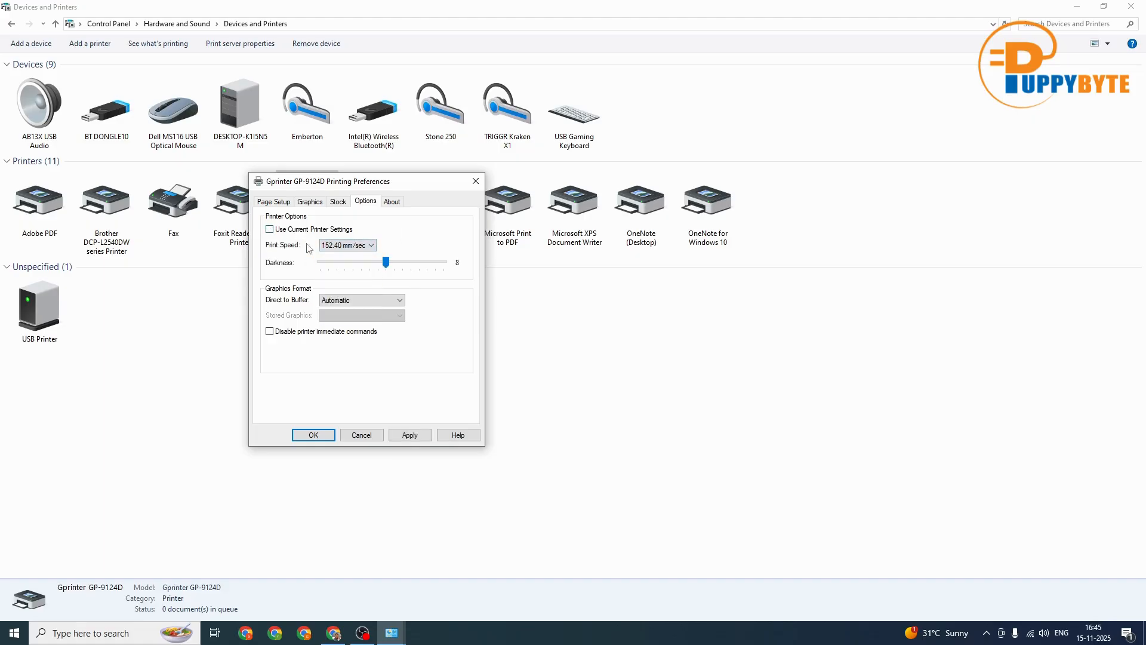
mouse_move(386, 263)
mouse_down()
mouse_move(428, 265)
mouse_move(388, 269)
mouse_up()
click(412, 436)
click(317, 435)
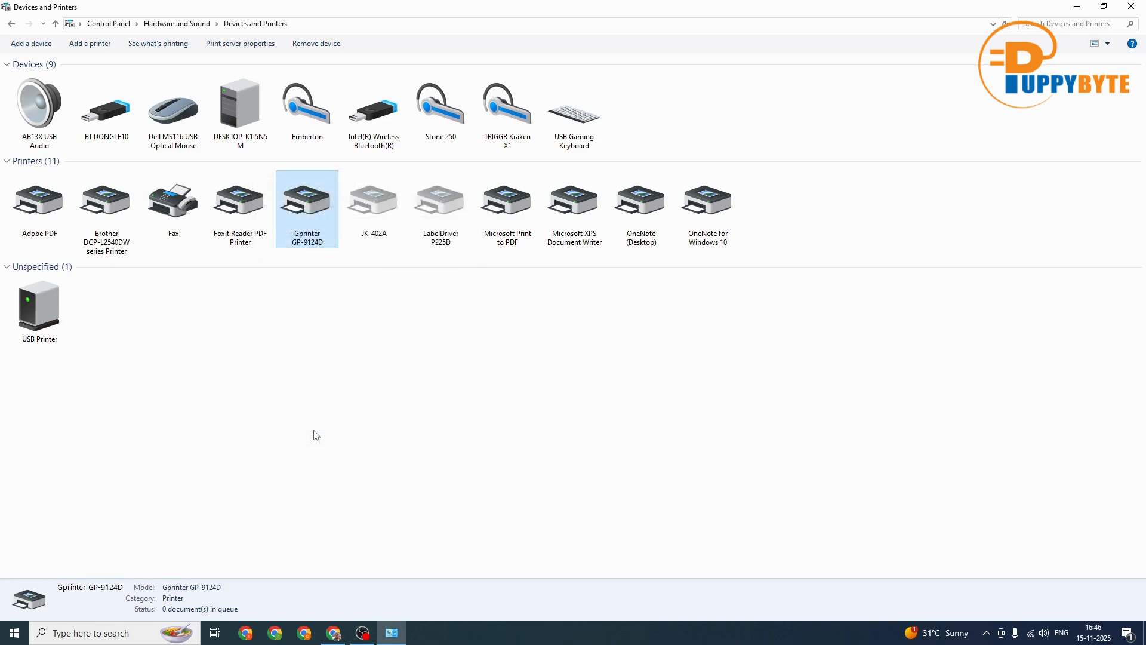